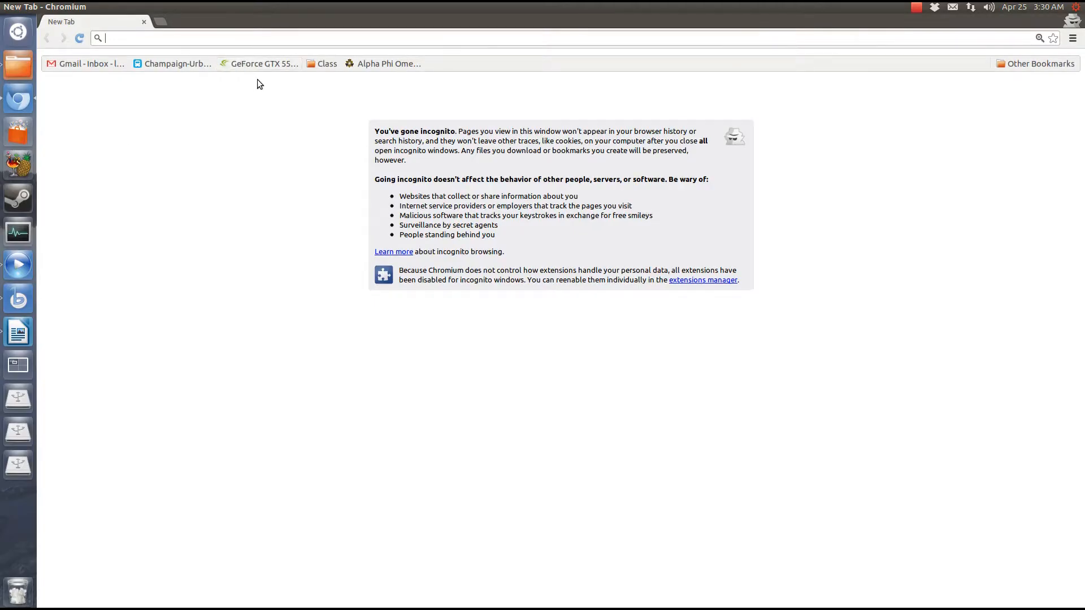
Visit youjizz.com from the incognito Chromium address bar
type("youjizz.co")
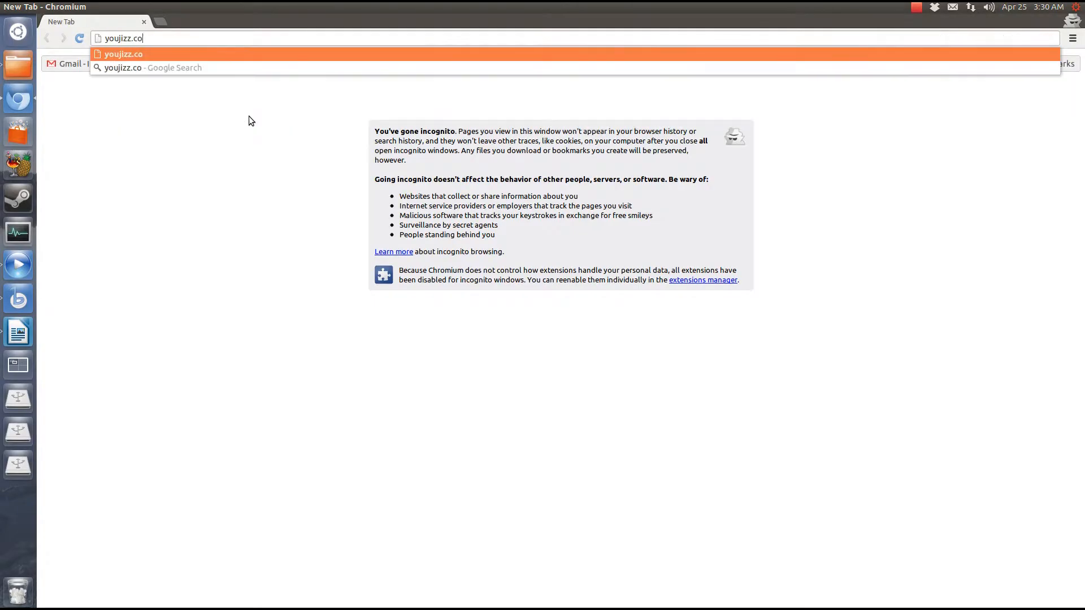
type("m")
key("Return")
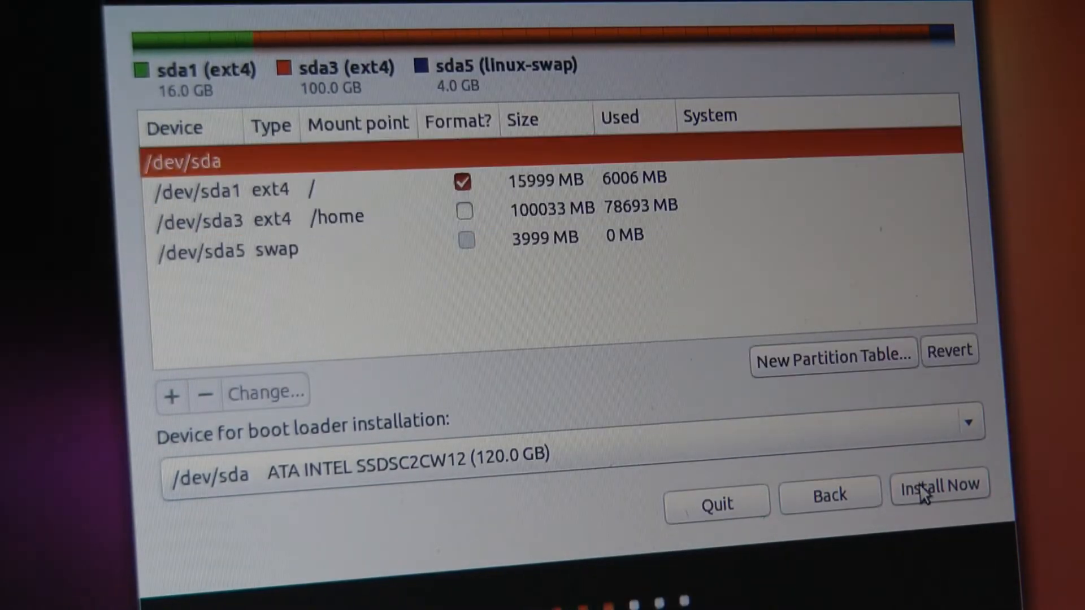
Start installing with the chosen partitions, enter and confirm the account password, and continue
left_click(922, 489)
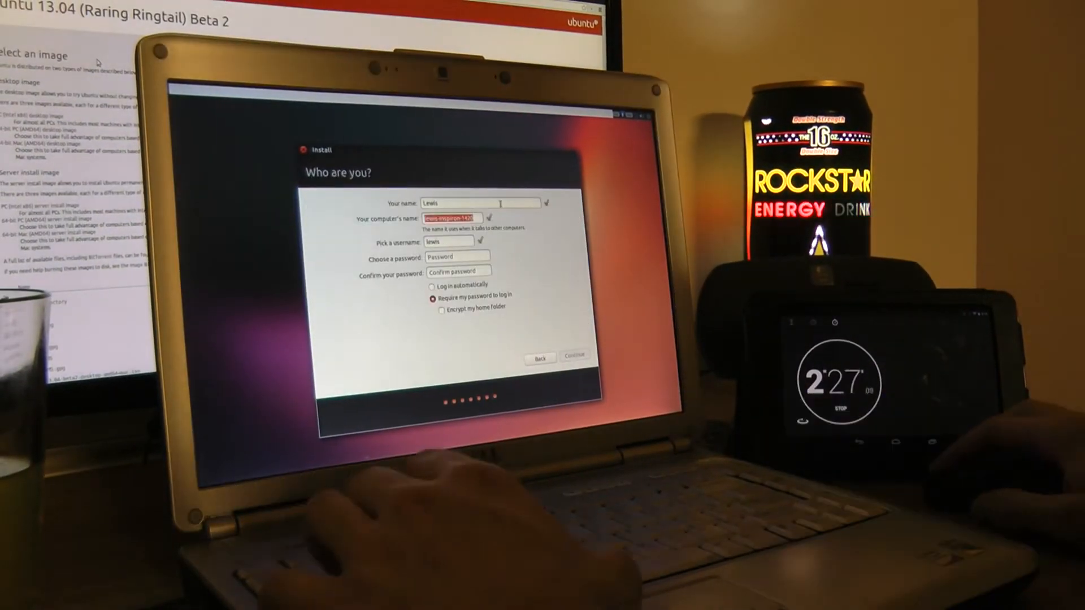
key("Tab")
key("Tab")
type("●●●●●●●●")
key("Tab")
type("●●●●●●●●●●●●●")
key("shift+Tab")
type("●●●●●●●●●●●●●")
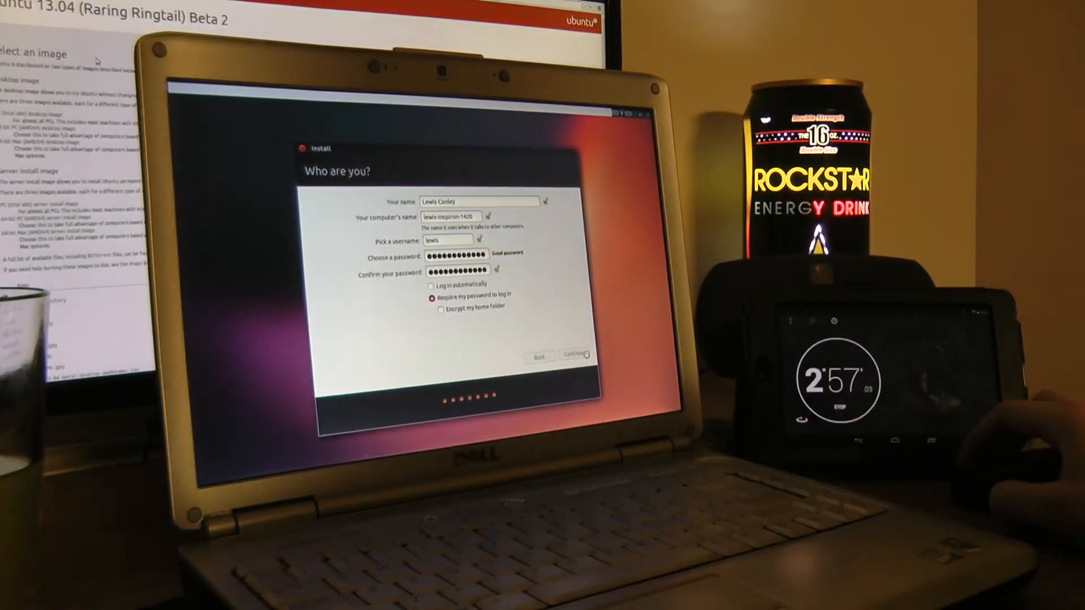
left_click(580, 356)
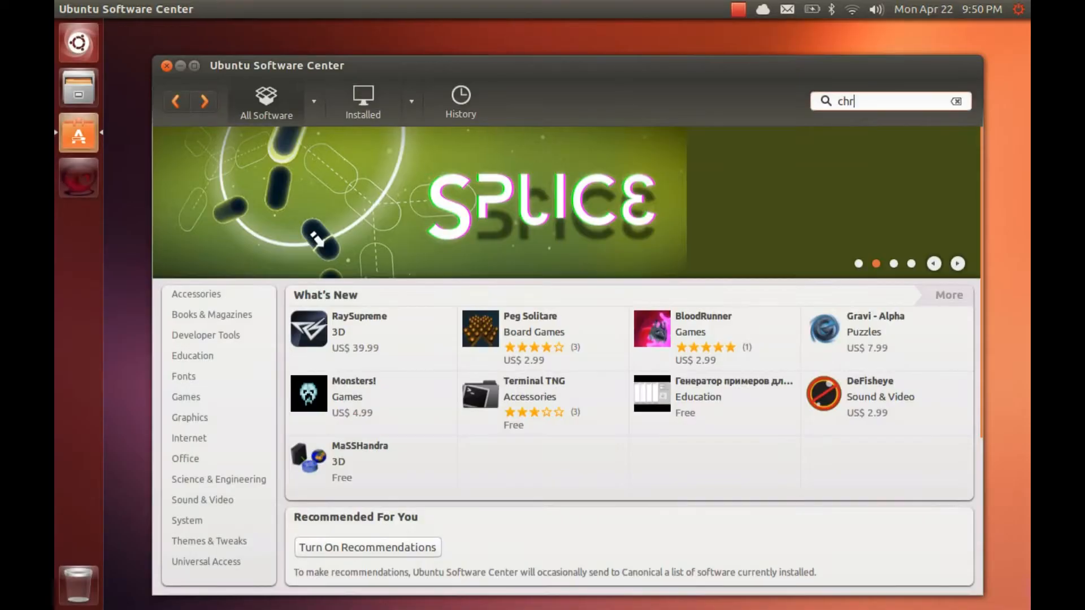
Install Chromium Web Browser, authorizing with the password
type("om")
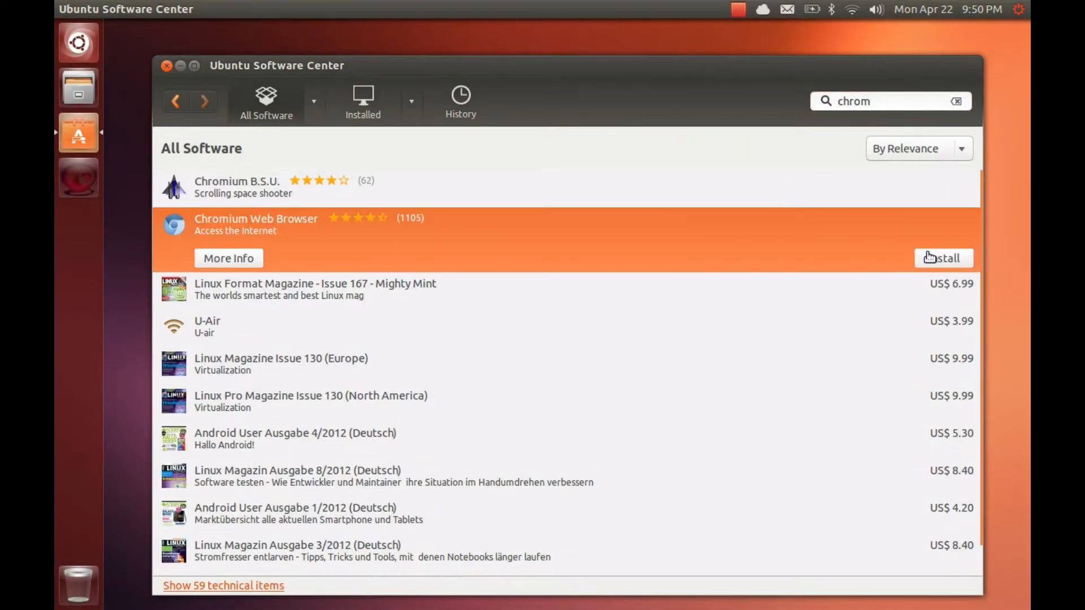
left_click(944, 259)
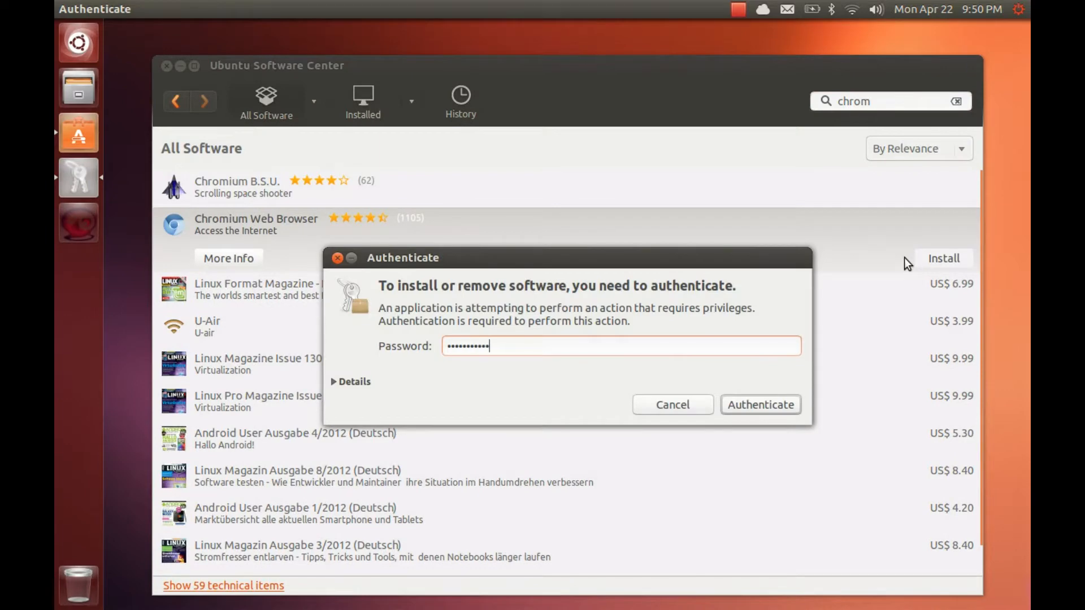
key("Return")
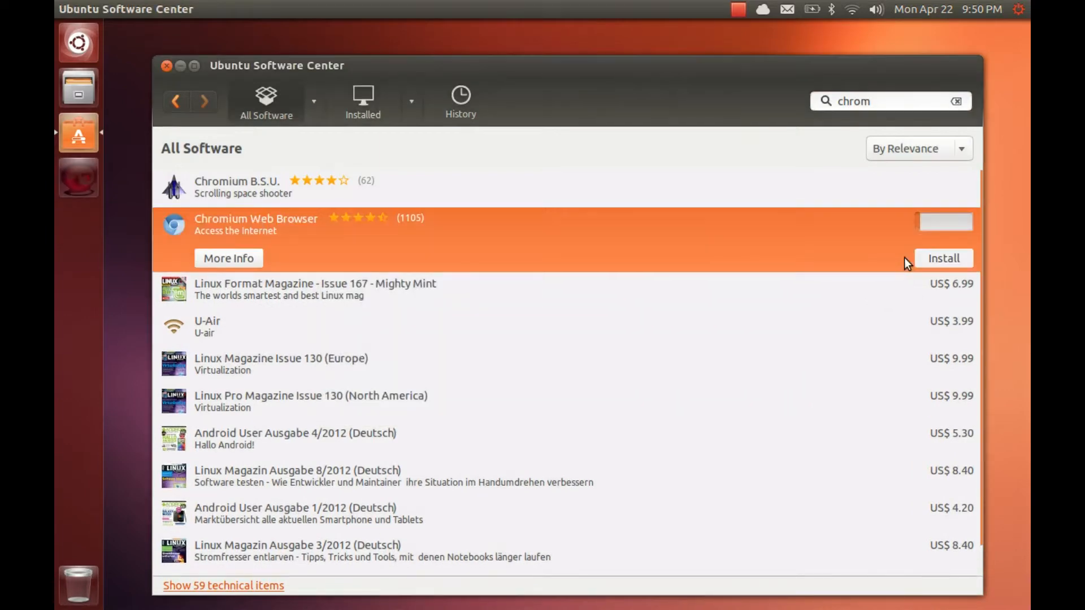
left_click(174, 107)
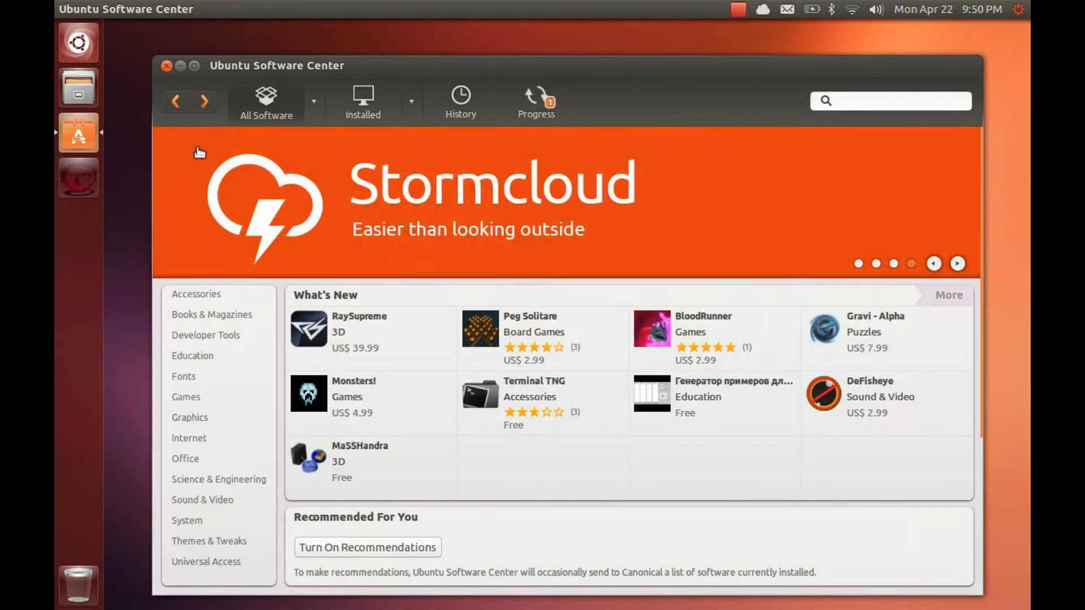
Install Hugin Panorama Creator and Steam, accepting Steam's terms of use
type("hug")
left_click(791, 189)
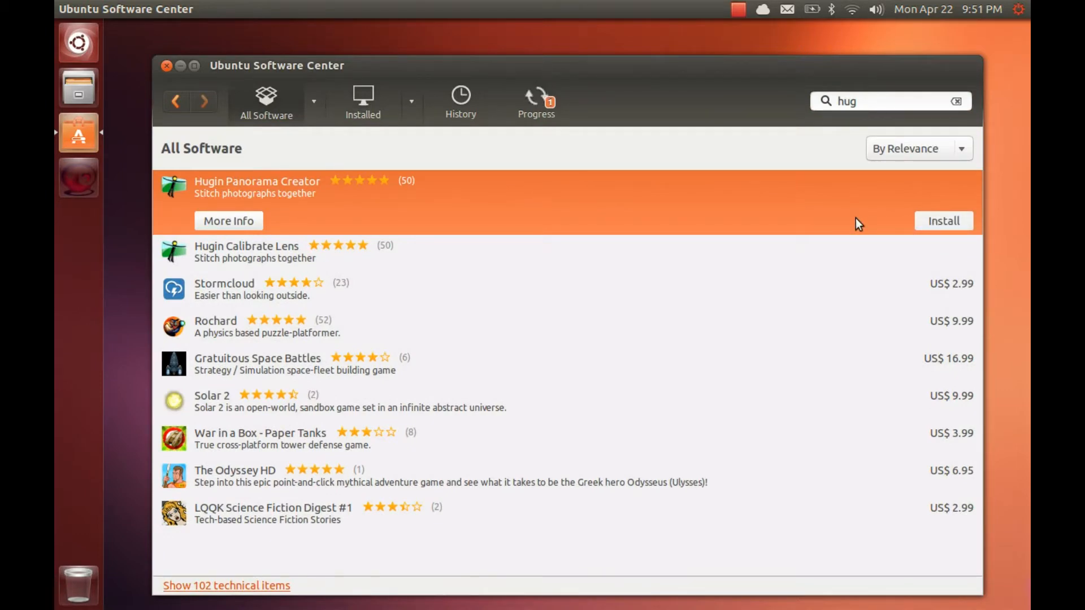
left_click(936, 219)
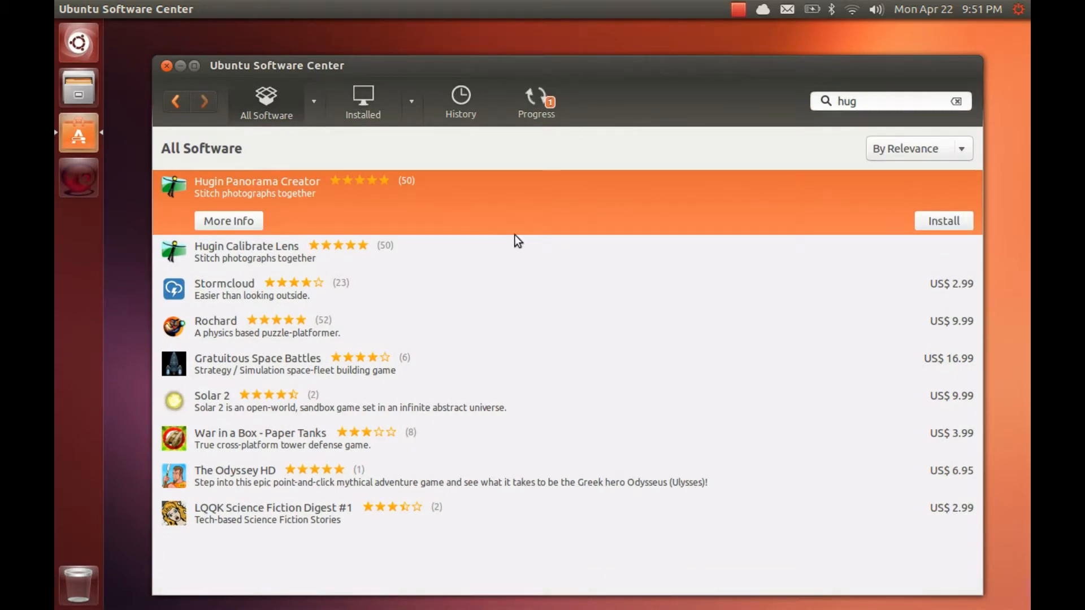
double_click(460, 219)
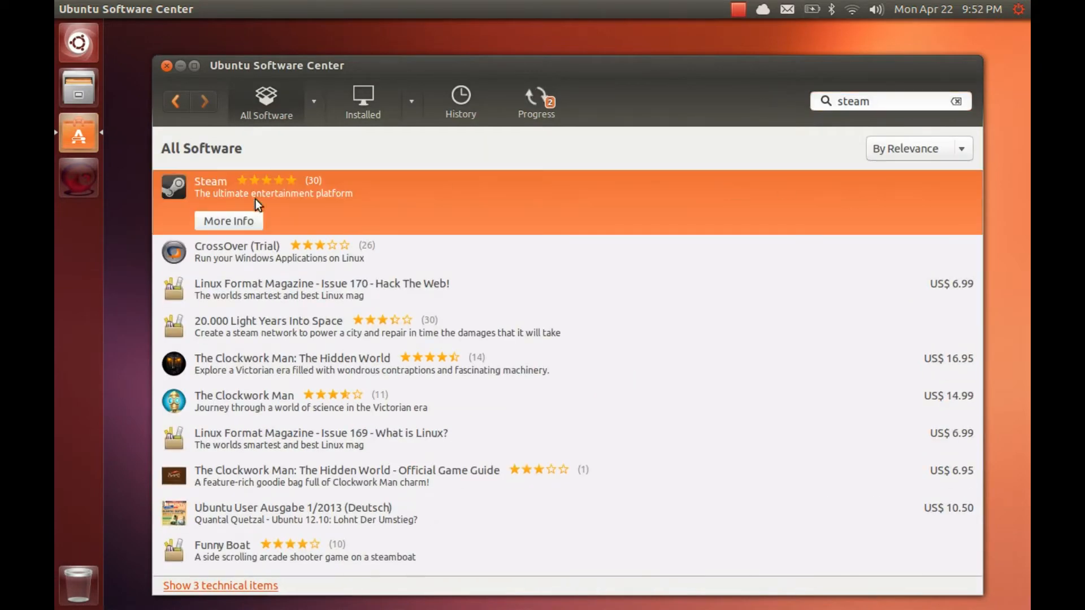
left_click(230, 220)
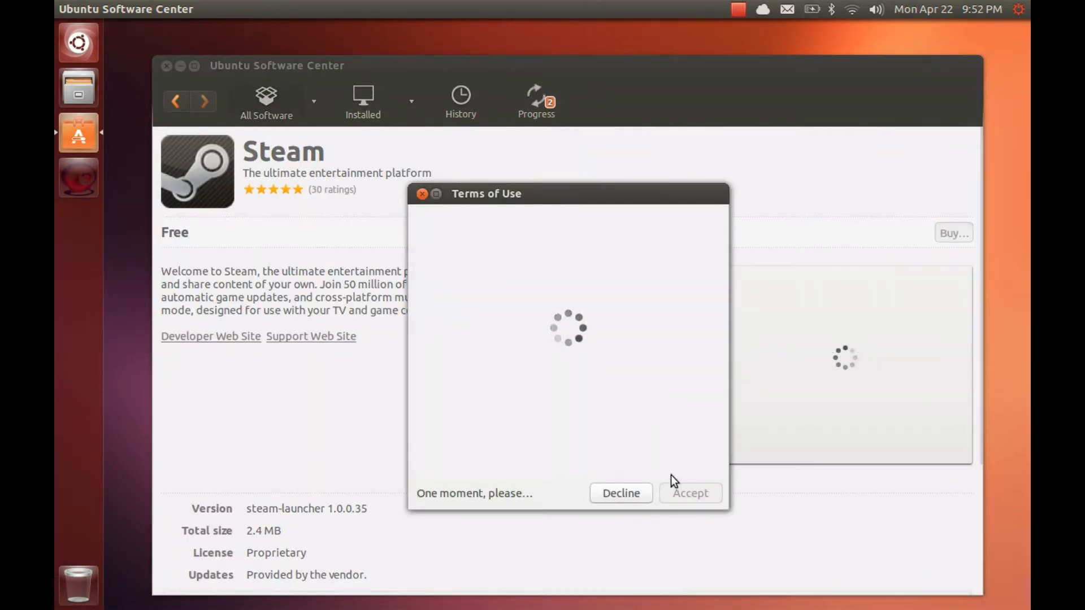
left_click(687, 489)
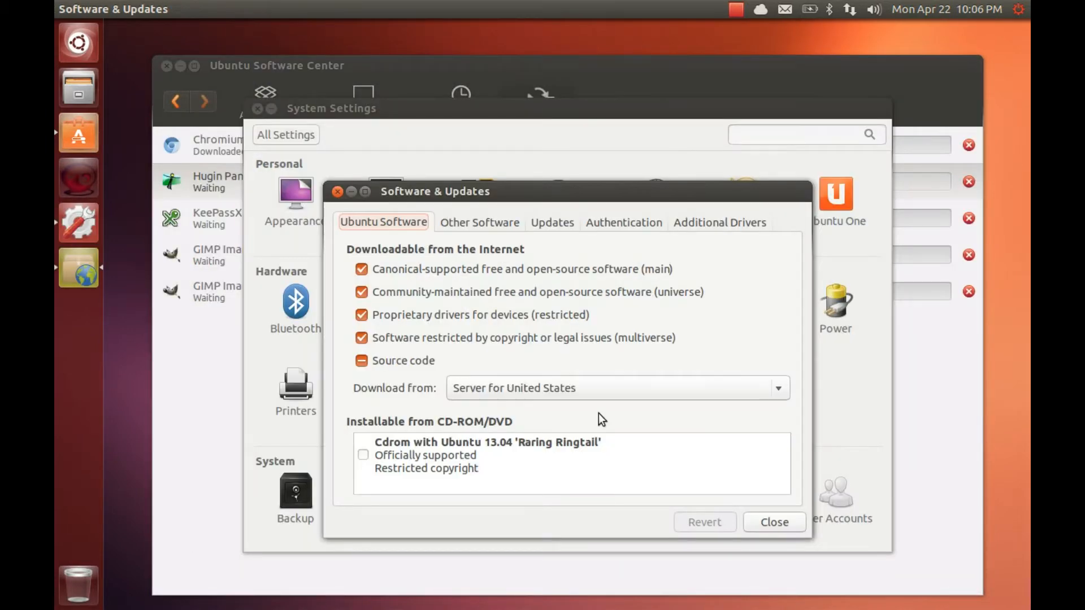
Select the nvidia-313-updates driver, apply the change and authorize it with the password
left_click(713, 218)
left_click_drag(578, 445, 682, 445)
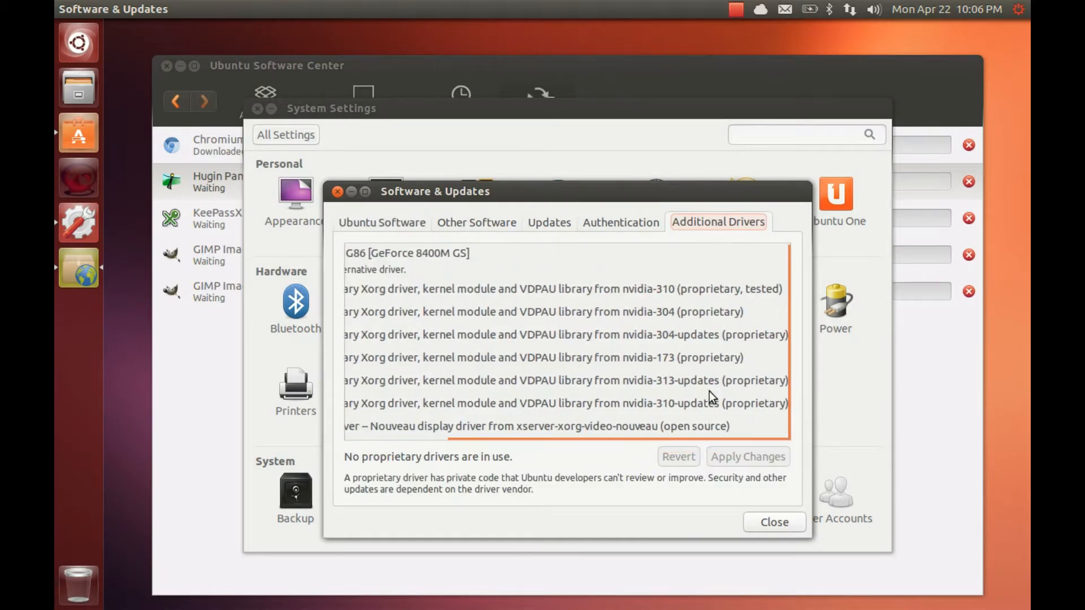
left_click(710, 387)
left_click_drag(557, 445, 491, 445)
left_click(714, 455)
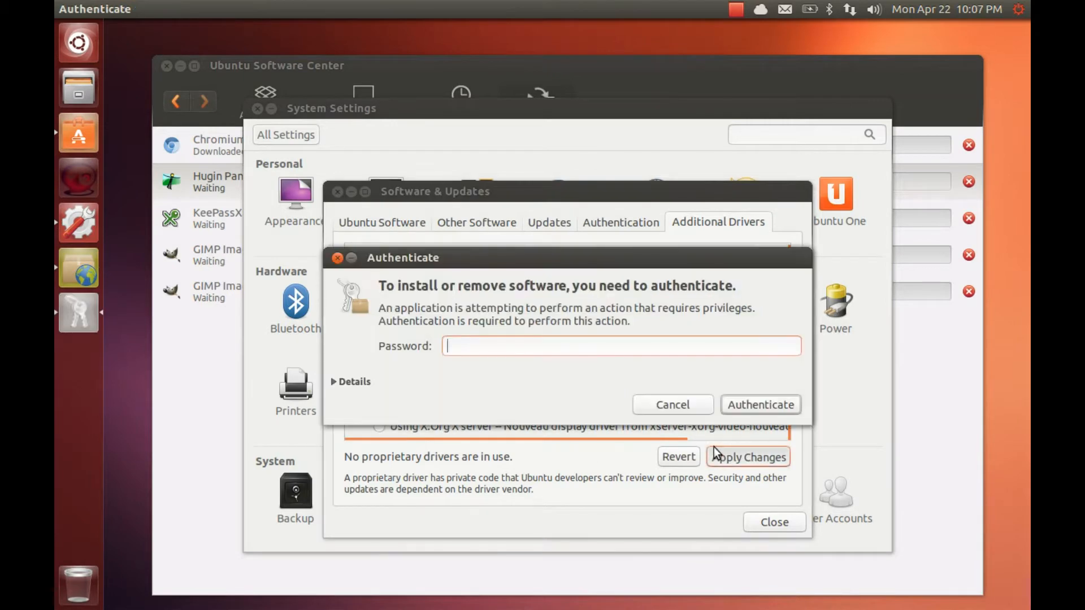
type("•••••••••")
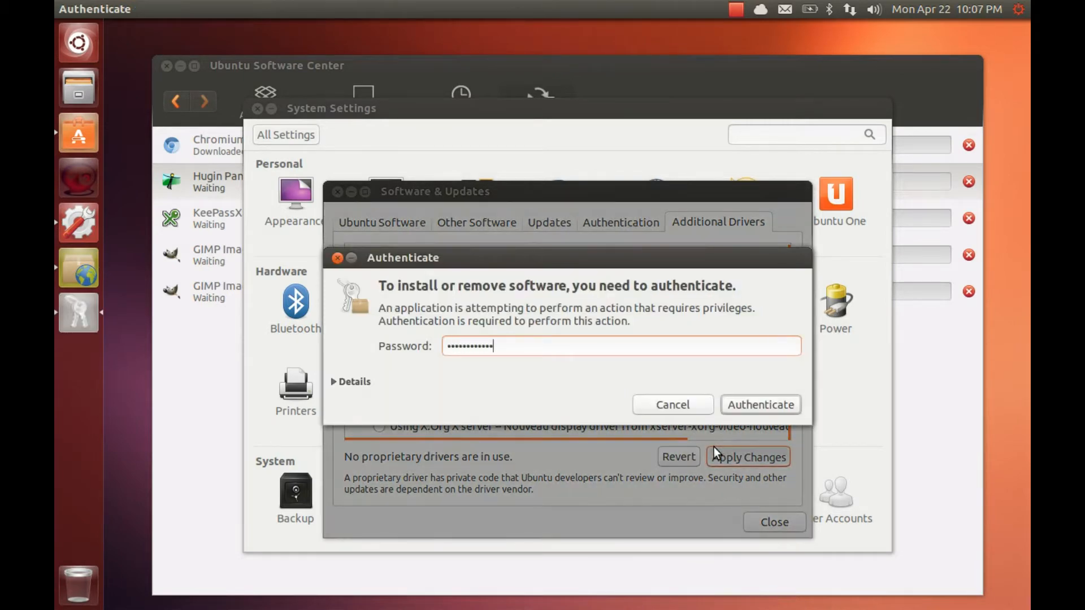
key("Return")
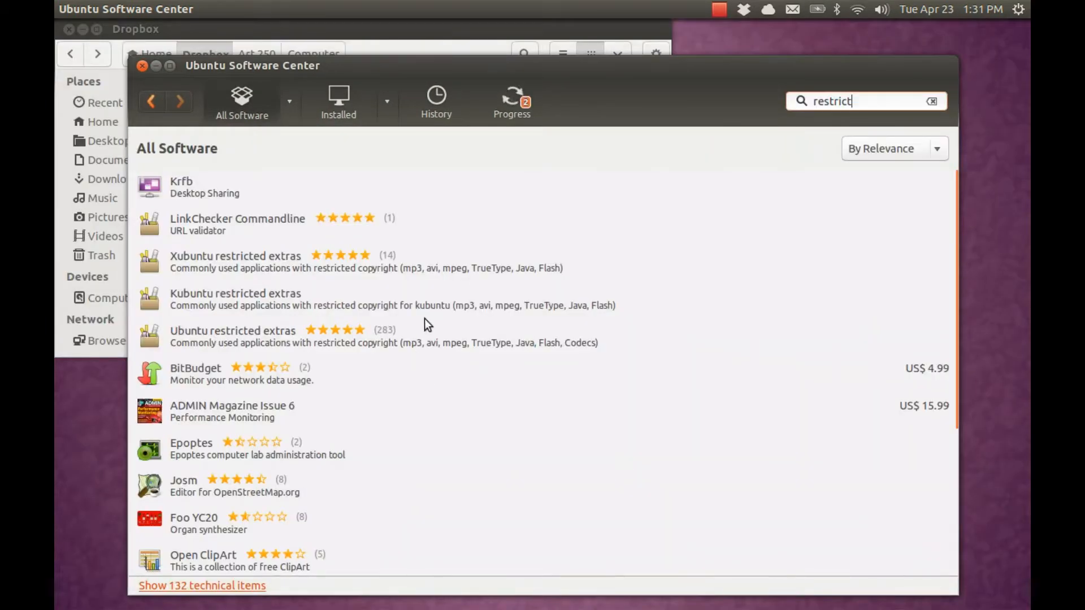
Install Ubuntu restricted extras anyway, accepting removal of the Libav libraries
left_click(428, 343)
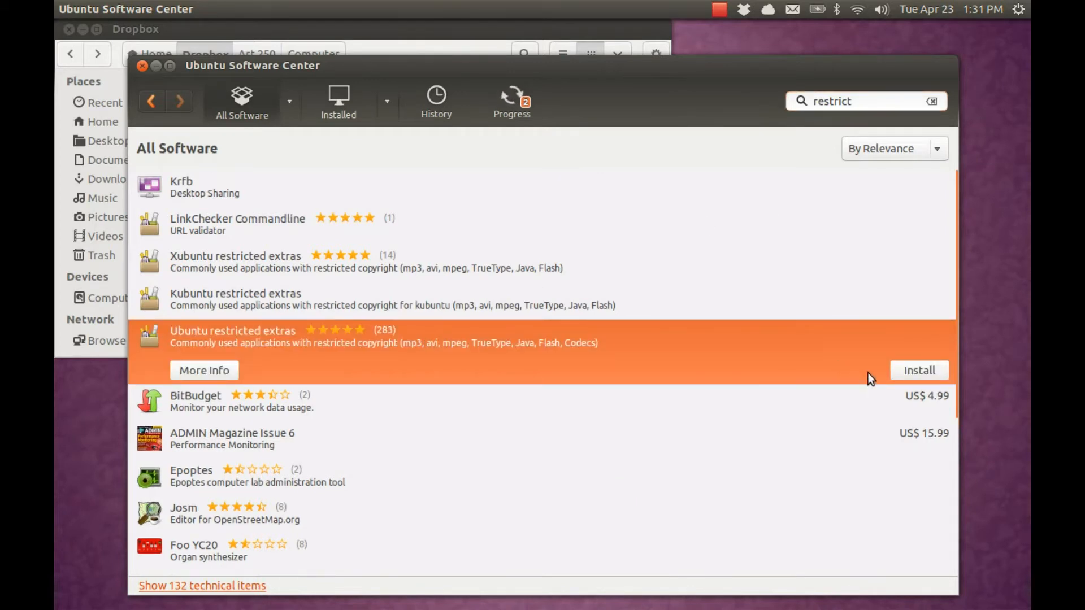
left_click(910, 374)
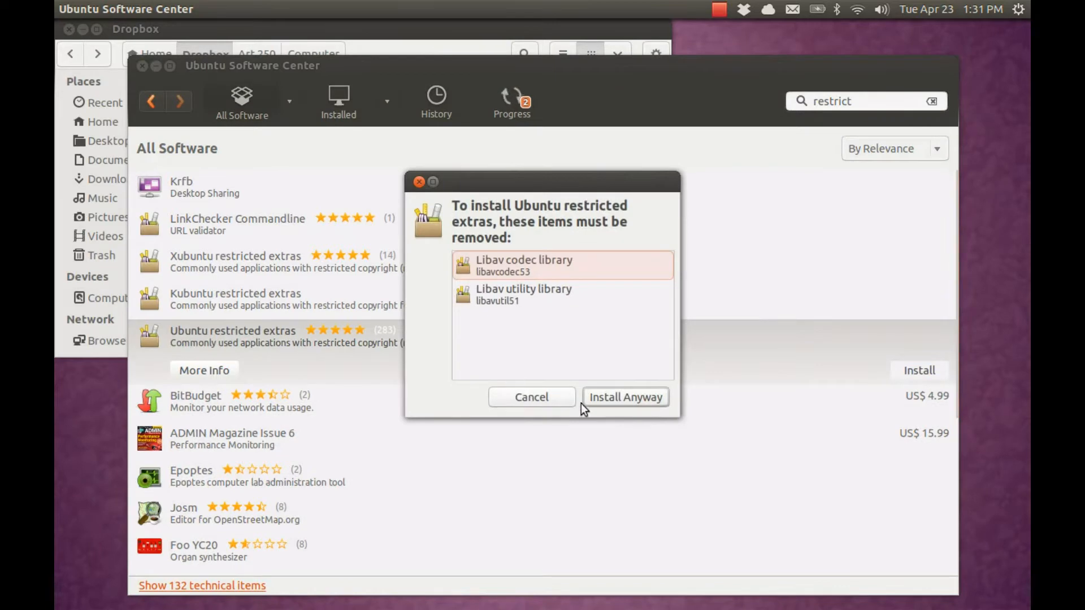
left_click(614, 396)
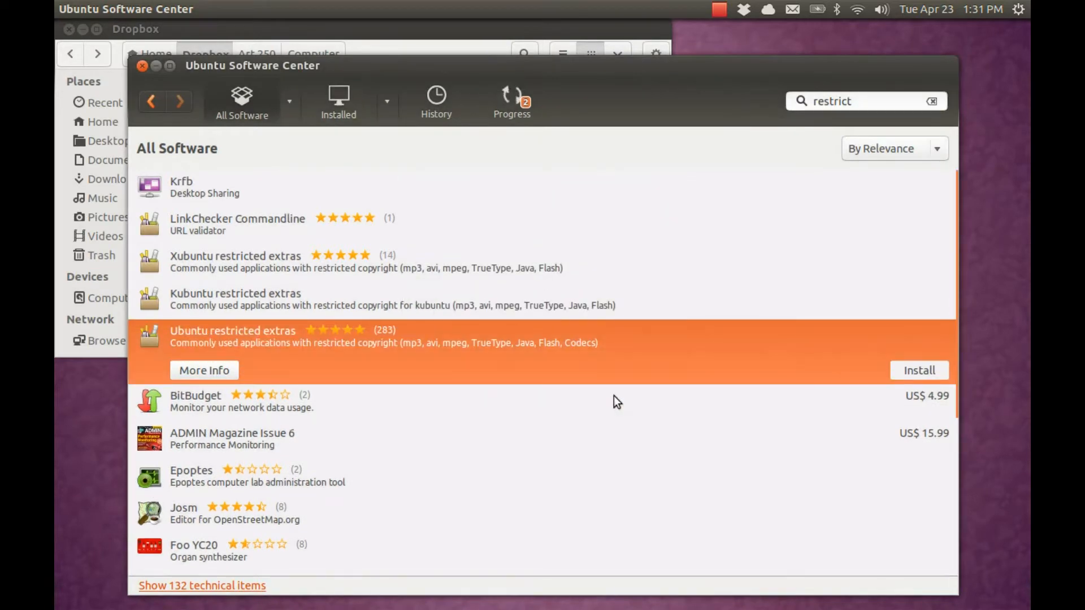
scroll(614, 396, "down", 2)
scroll(617, 402, "down", 5)
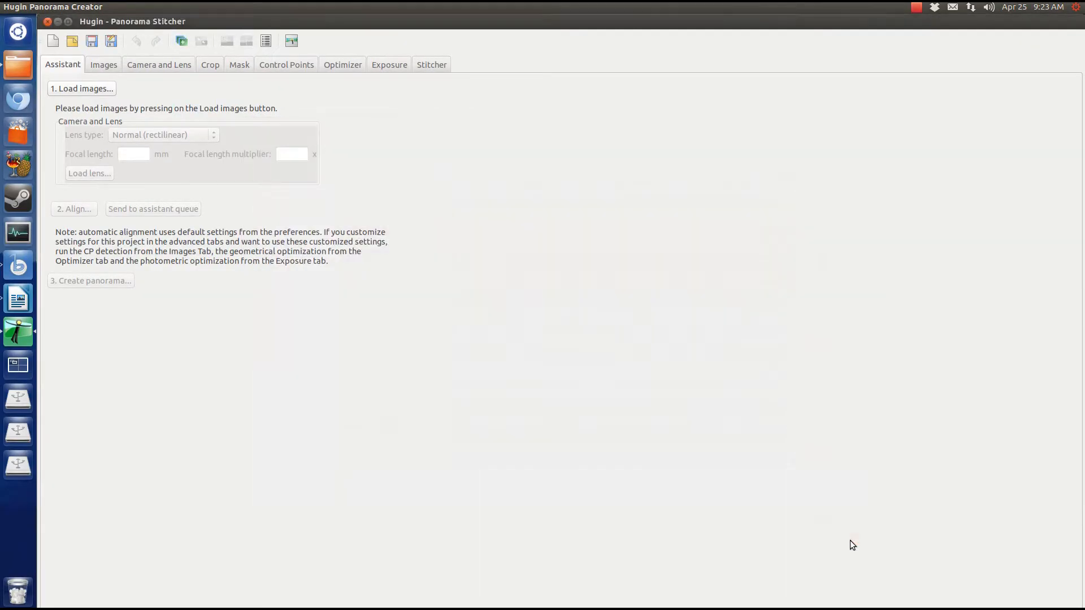
Load the six photos into a maximized Hugin and reach the Control Point Detectors preferences
left_click(651, 393)
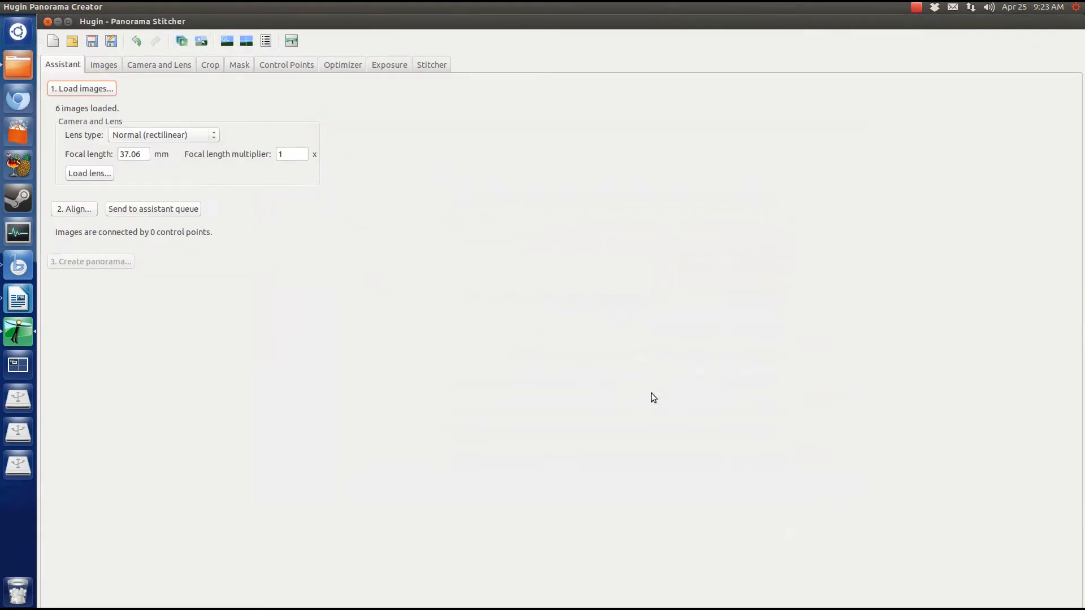
double_click(166, 24)
left_click(47, 6)
left_click(83, 155)
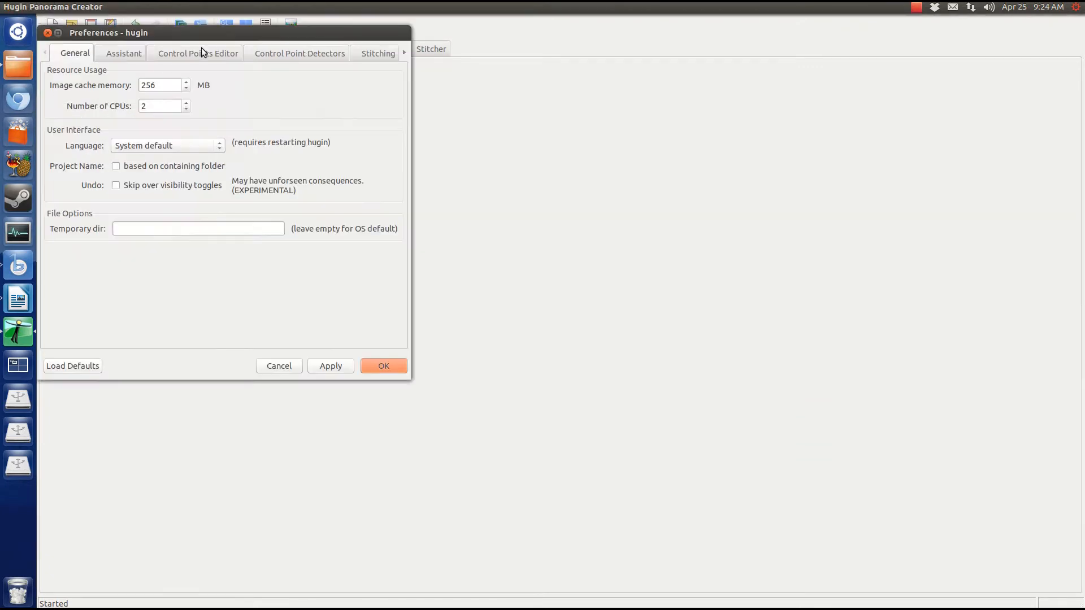
left_click(300, 53)
Change the Autopano-SIFT-C arguments to '-p %p -o %o %i' and save the preferences
left_click(351, 112)
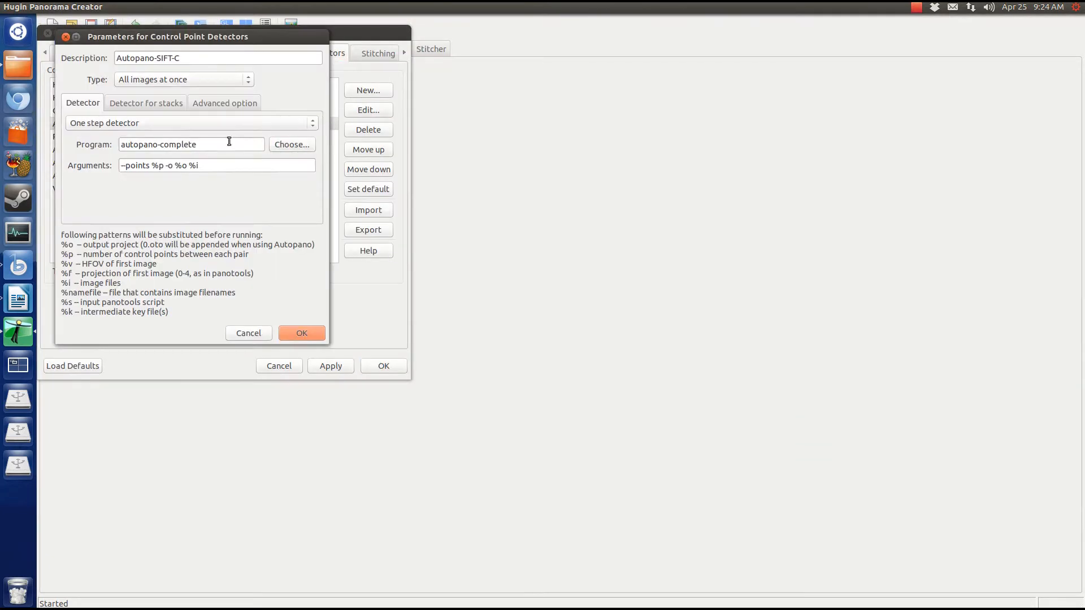
left_click_drag(209, 166, 120, 166)
key("Home")
key("Delete")
key("ctrl+Right")
key("BackSpace")
key("BackSpace")
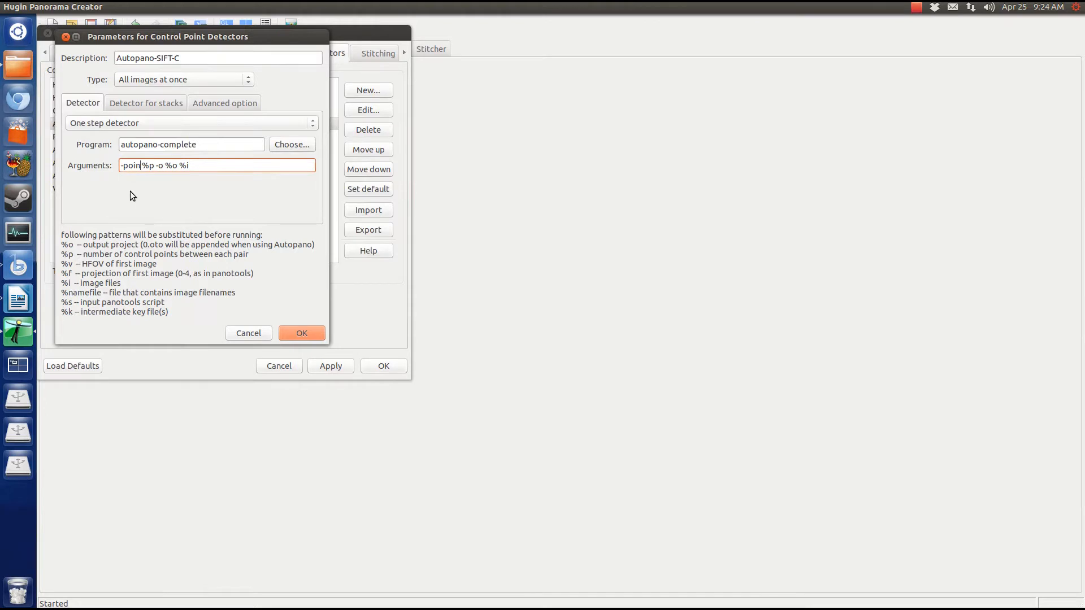
key("BackSpace")
key("BackSpace")
key("BackSpace")
left_click(310, 335)
left_click(381, 365)
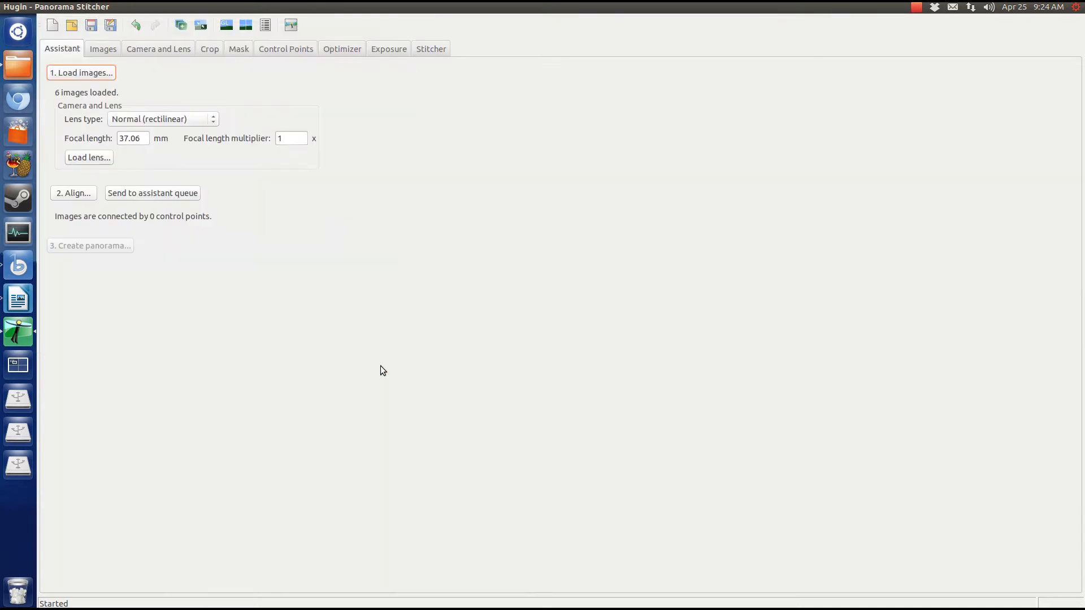
Align the loaded photos and adjust the preview's vertical field of view
left_click(84, 197)
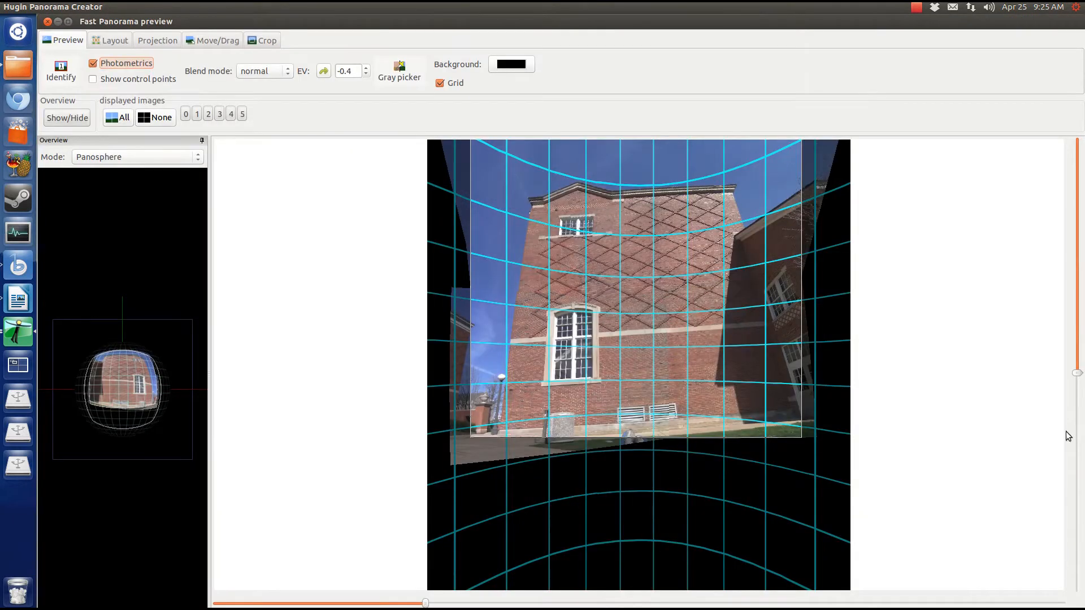
left_click_drag(1078, 373, 1077, 389)
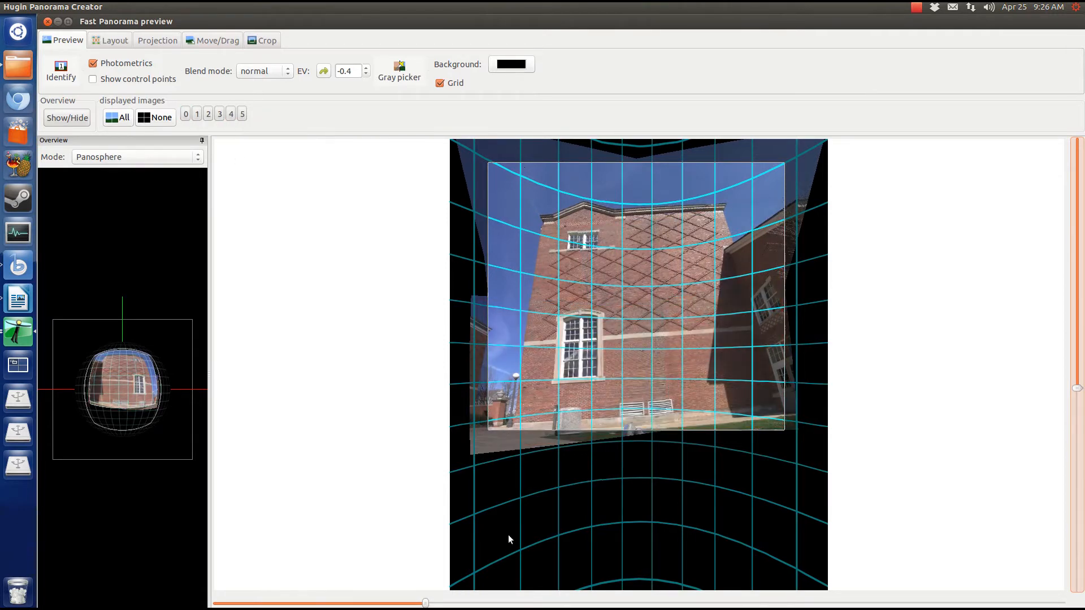
left_click(148, 42)
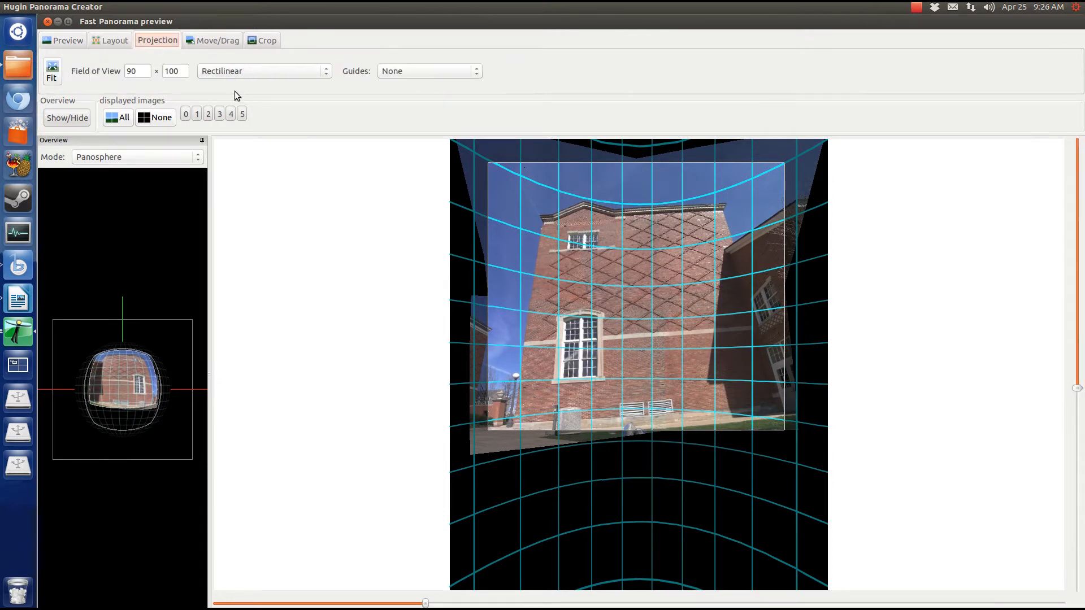
left_click(257, 41)
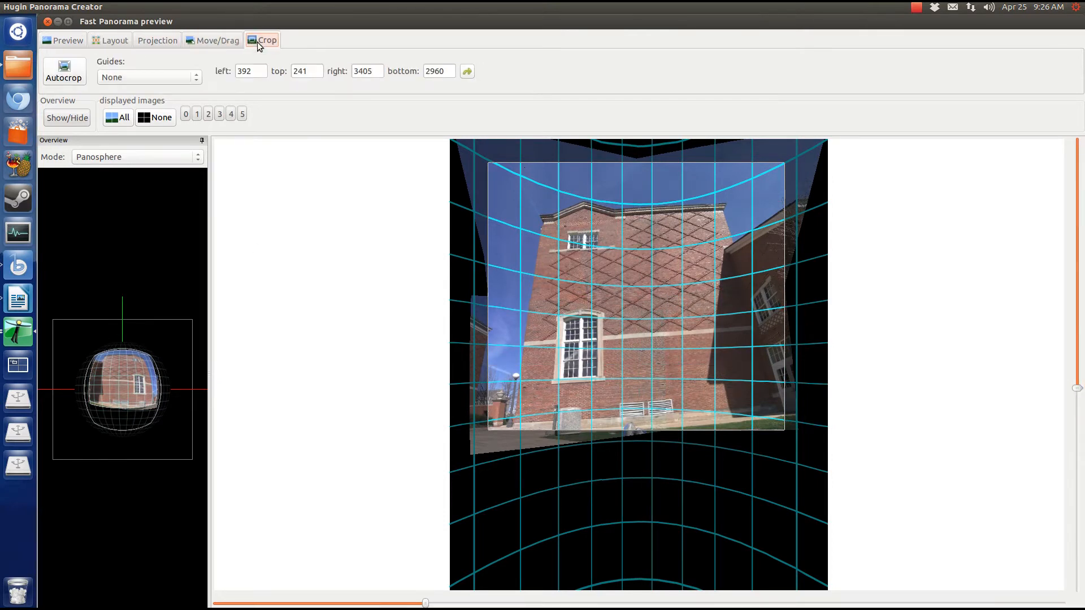
Straighten, level, fit and autocrop the panorama to 573/187/4874/4157, then close the preview
left_click(208, 45)
left_click(119, 72)
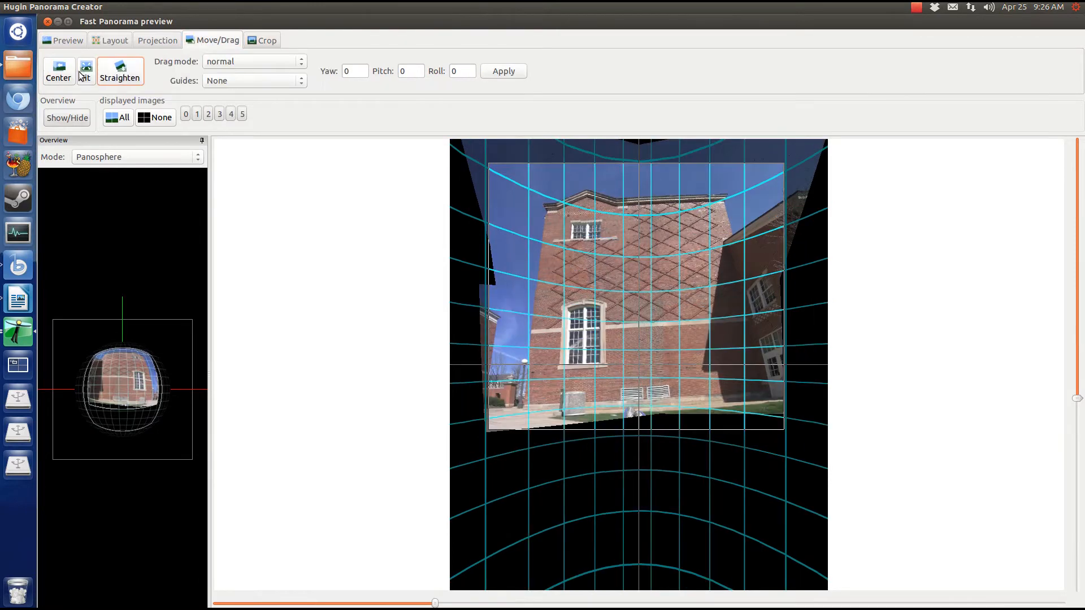
left_click_drag(778, 264, 763, 287)
left_click_drag(767, 290, 772, 287)
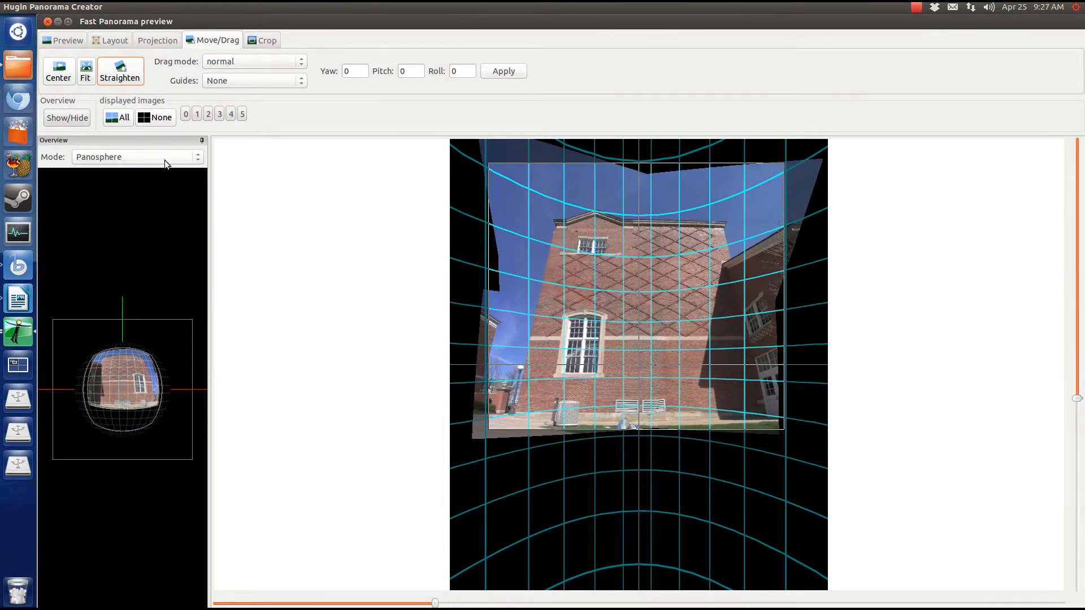
left_click(84, 72)
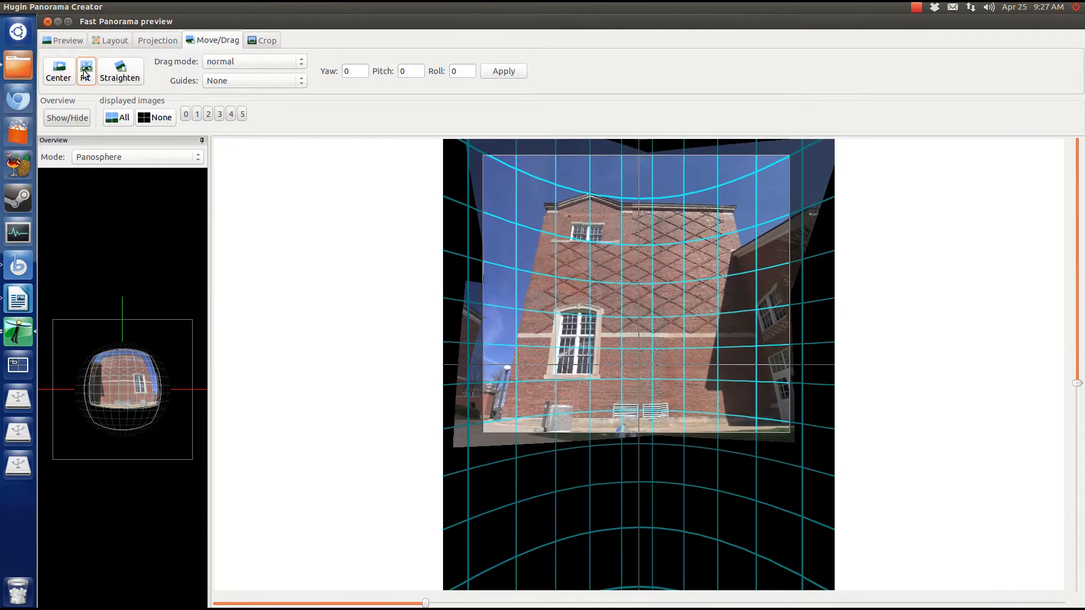
left_click(262, 38)
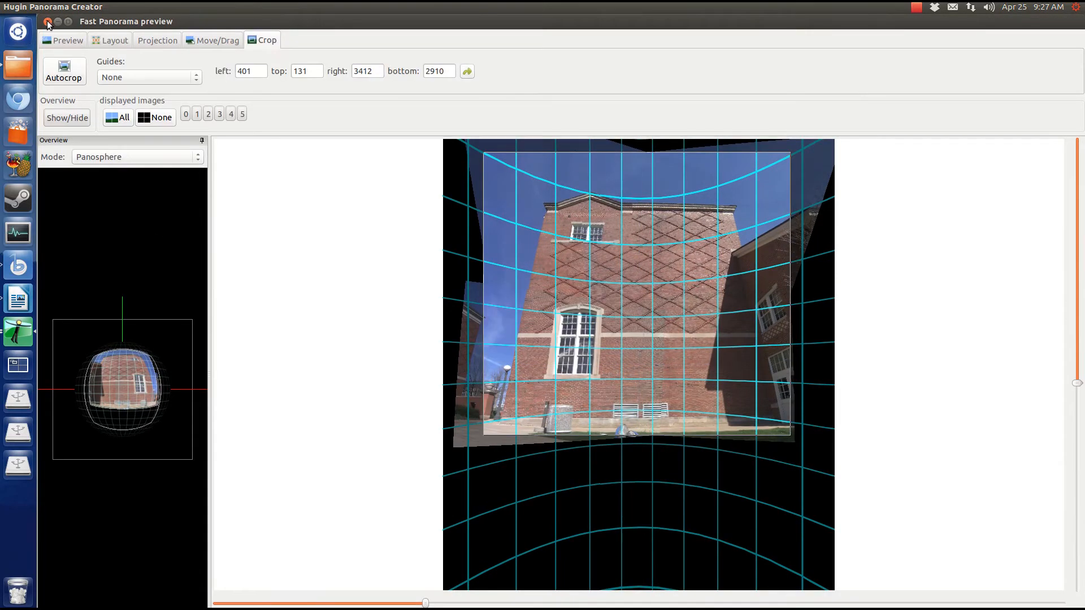
left_click(47, 23)
left_click(435, 51)
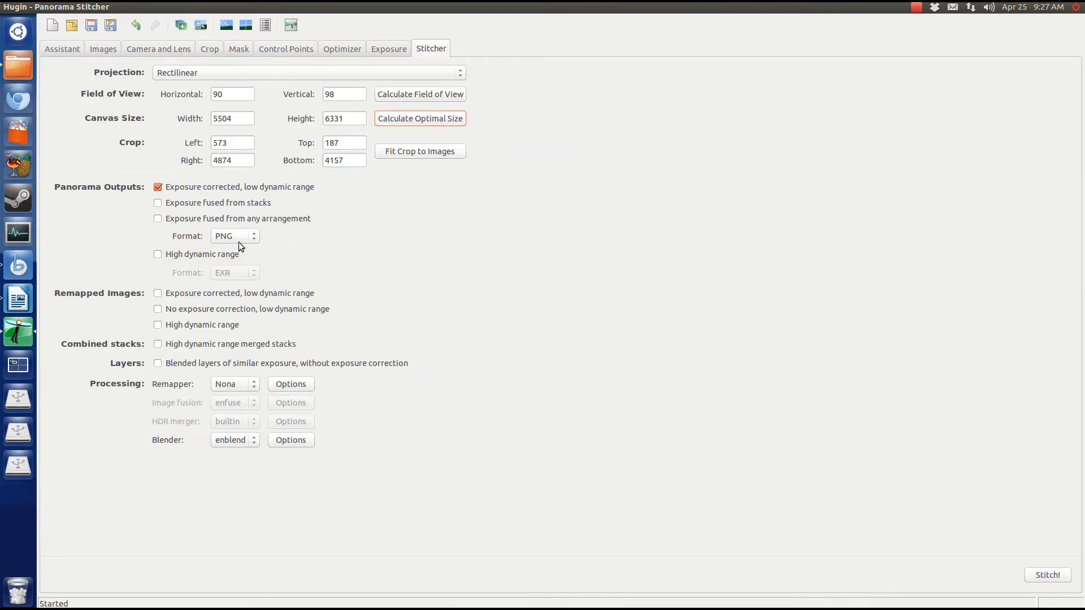
Stitch the panorama, saving the project in Pictures/2013/04/14 and keeping the default output prefix
left_click(1046, 575)
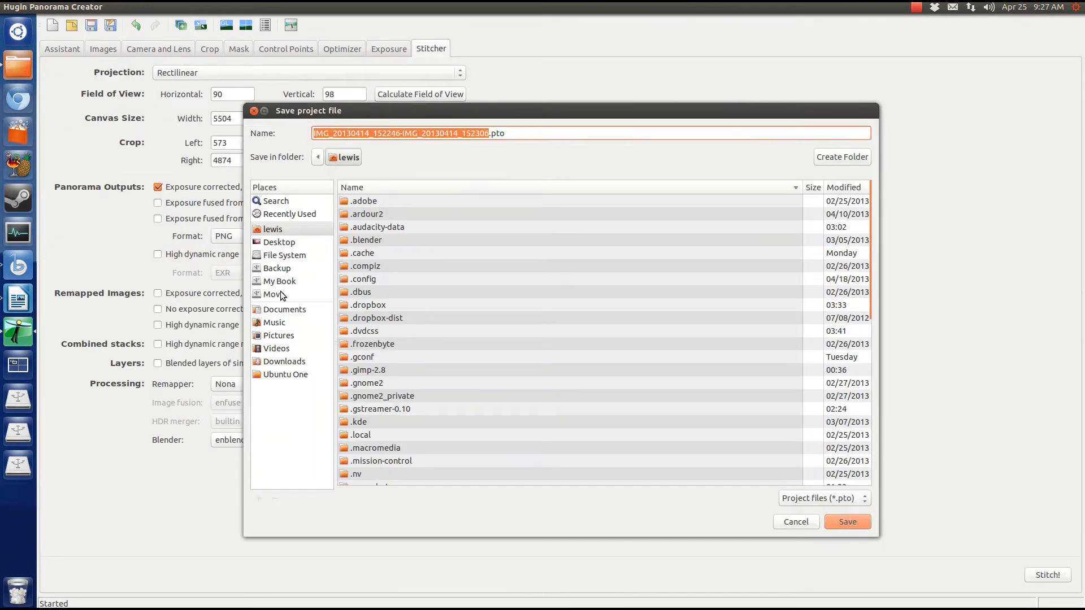
left_click(286, 335)
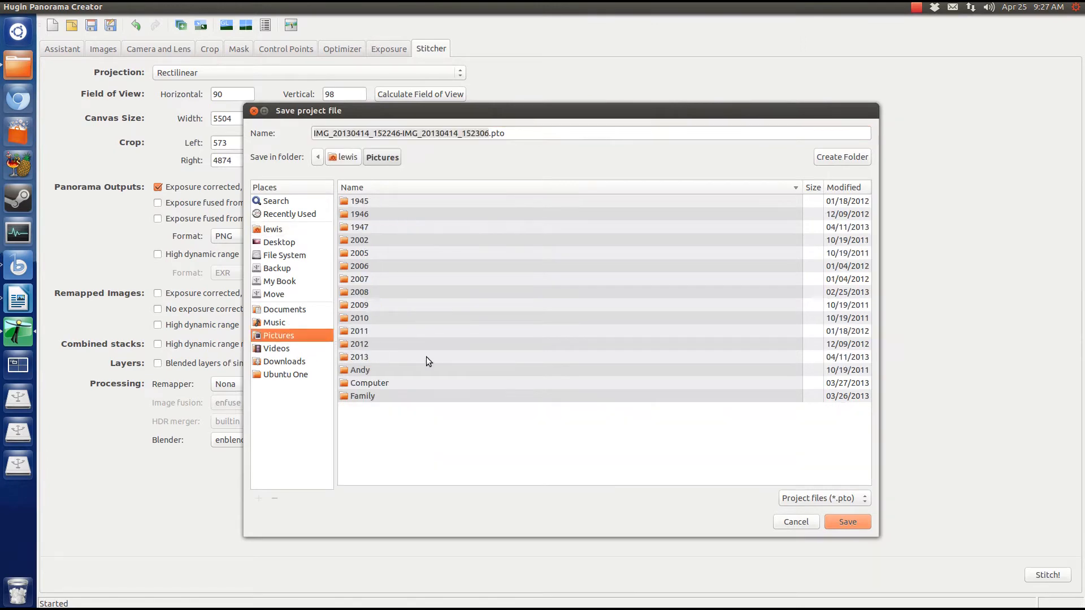
double_click(427, 357)
double_click(384, 239)
left_click(389, 229)
double_click(389, 229)
left_click(847, 522)
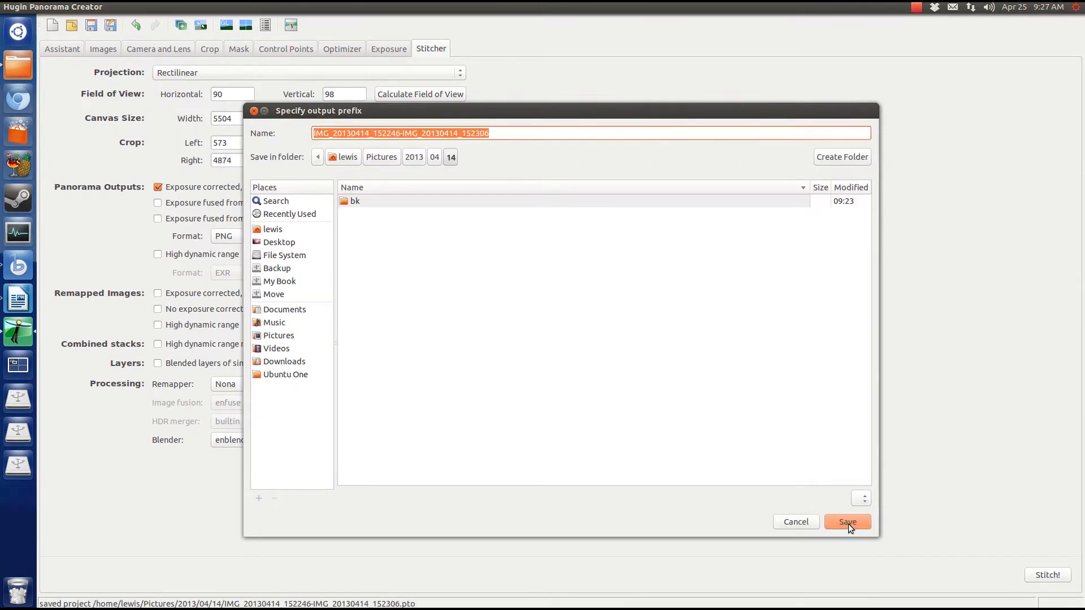
left_click(848, 521)
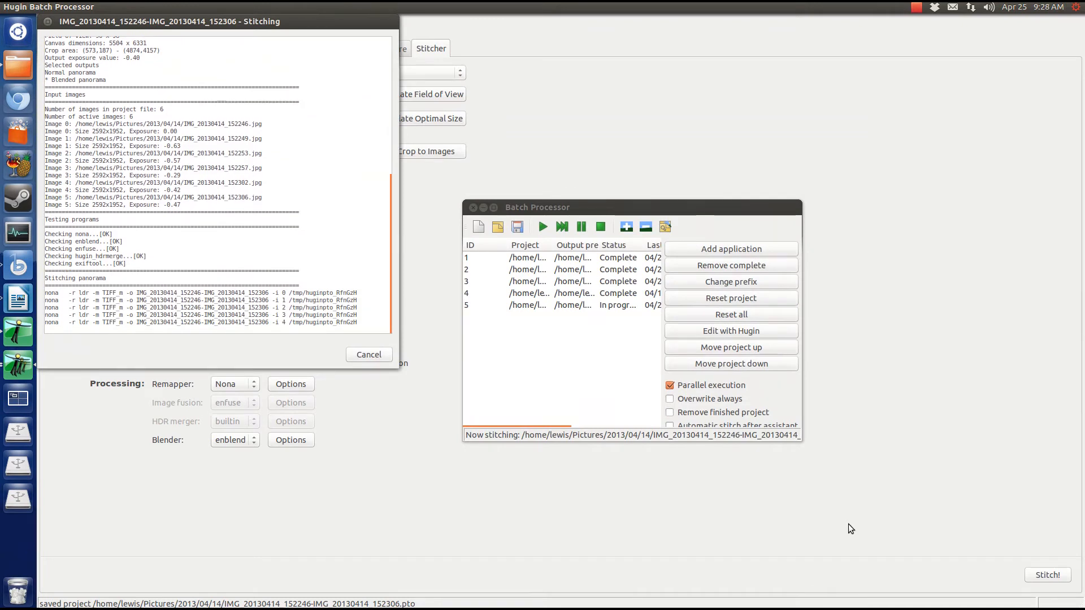
Move the six intermediate TIFFs in folder 14 into a new folder named 'tif'
left_click(20, 67)
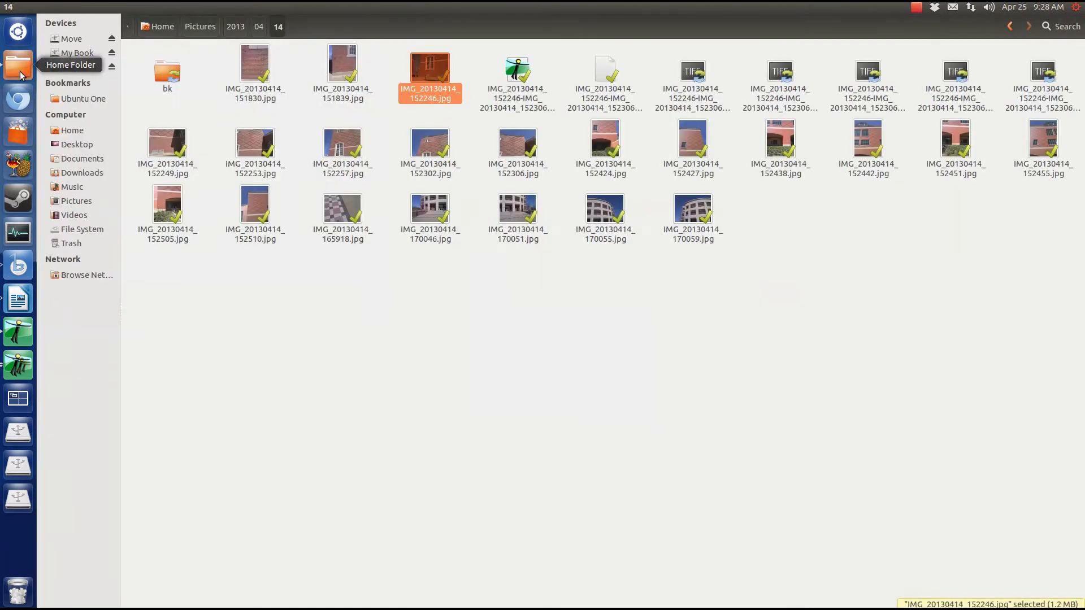
left_click(775, 101)
left_click(693, 97)
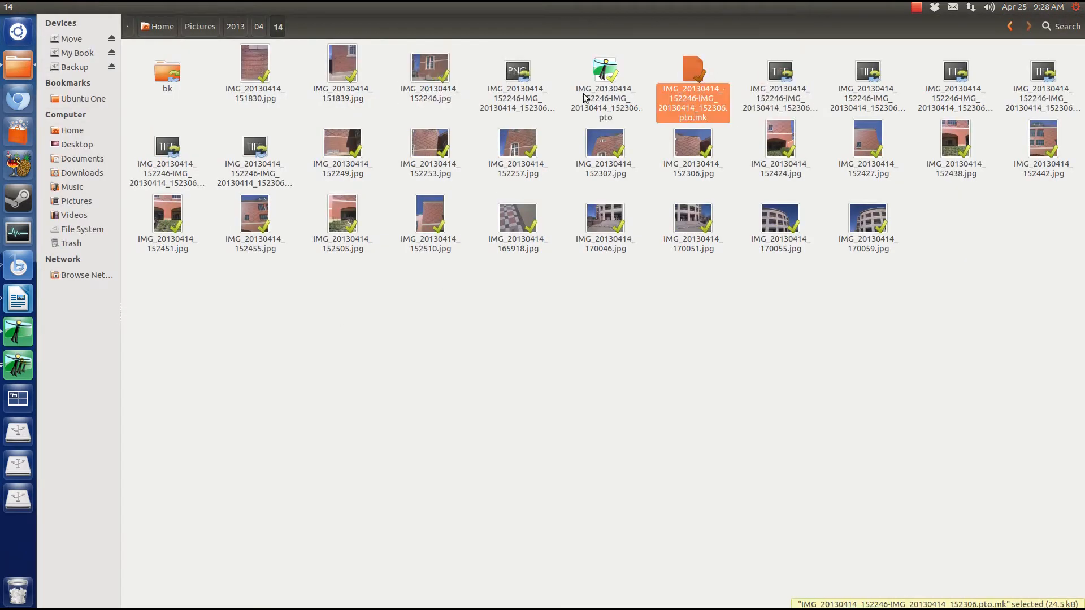
left_click(779, 101)
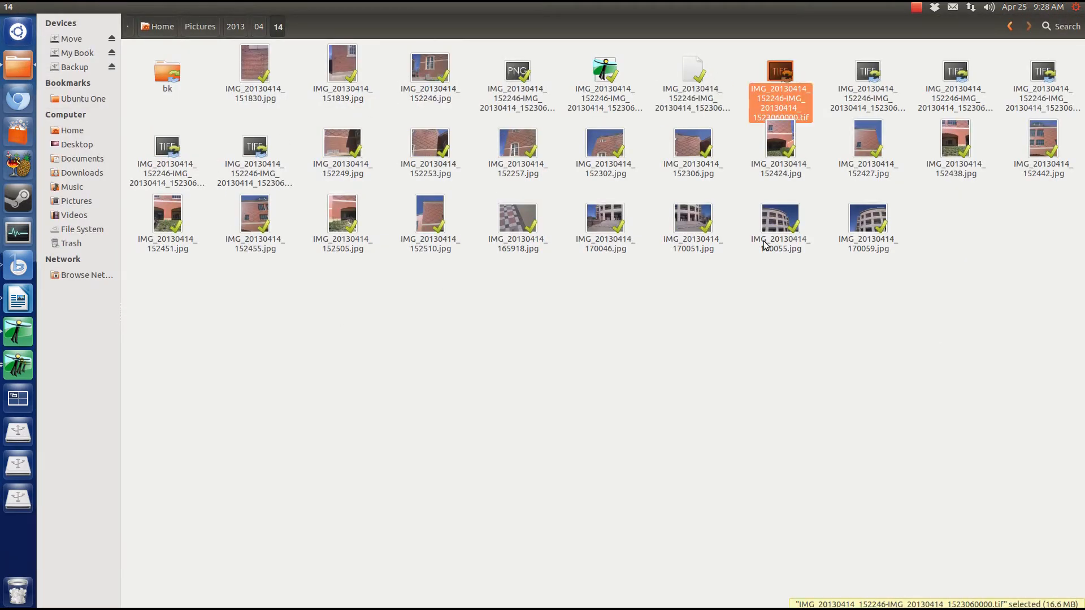
left_click(254, 147, "shift")
right_click(380, 352)
left_click(425, 362)
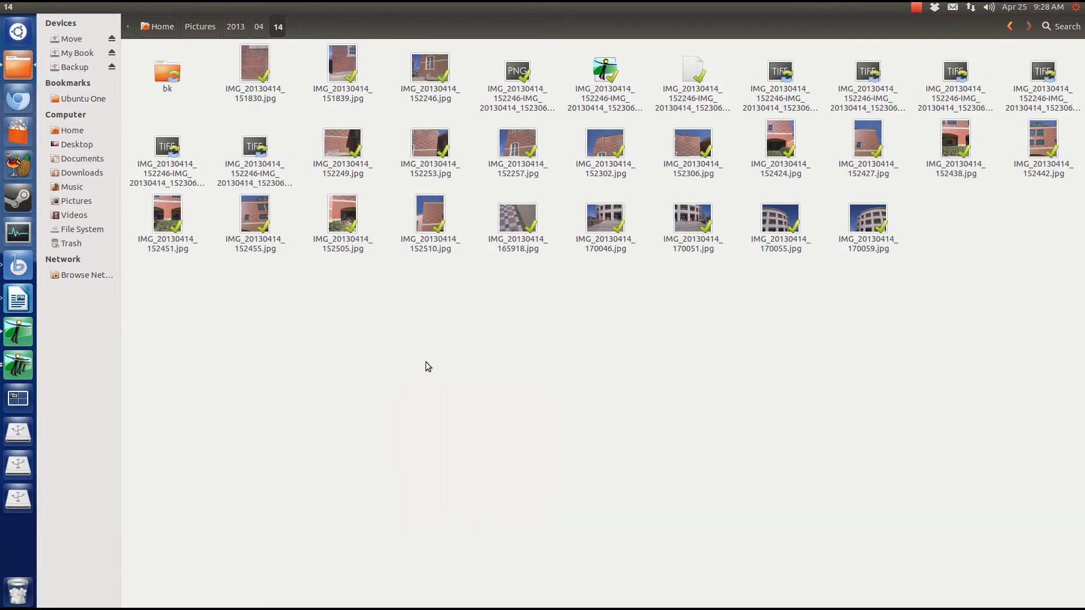
type("tif")
key("Return")
key("Return")
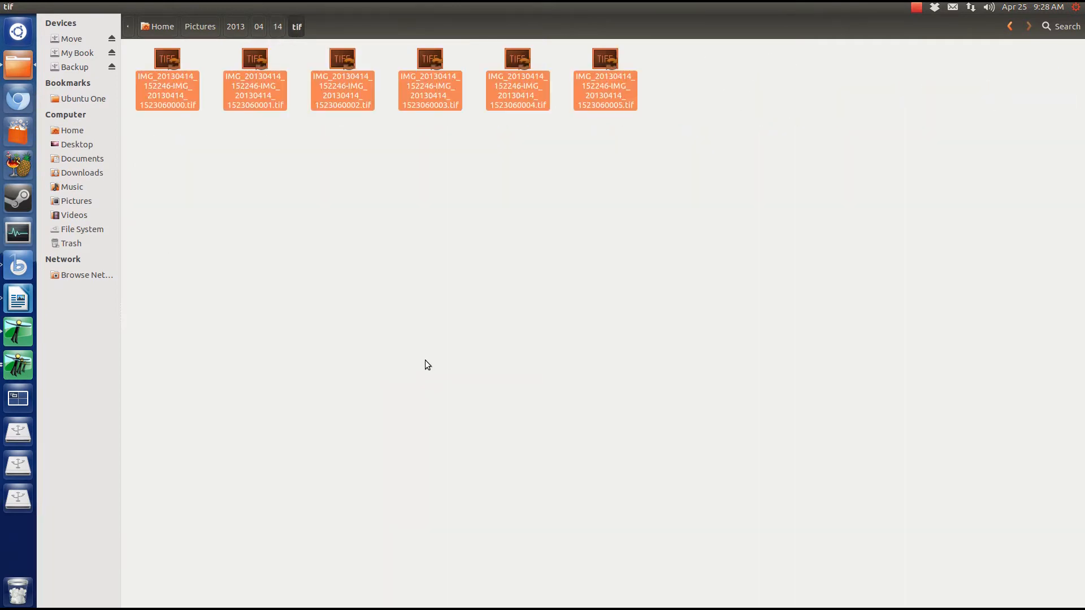
Check Hugin's batch stitching log, then open the stitched PNG from folder 14
left_click(18, 332)
left_click(18, 373)
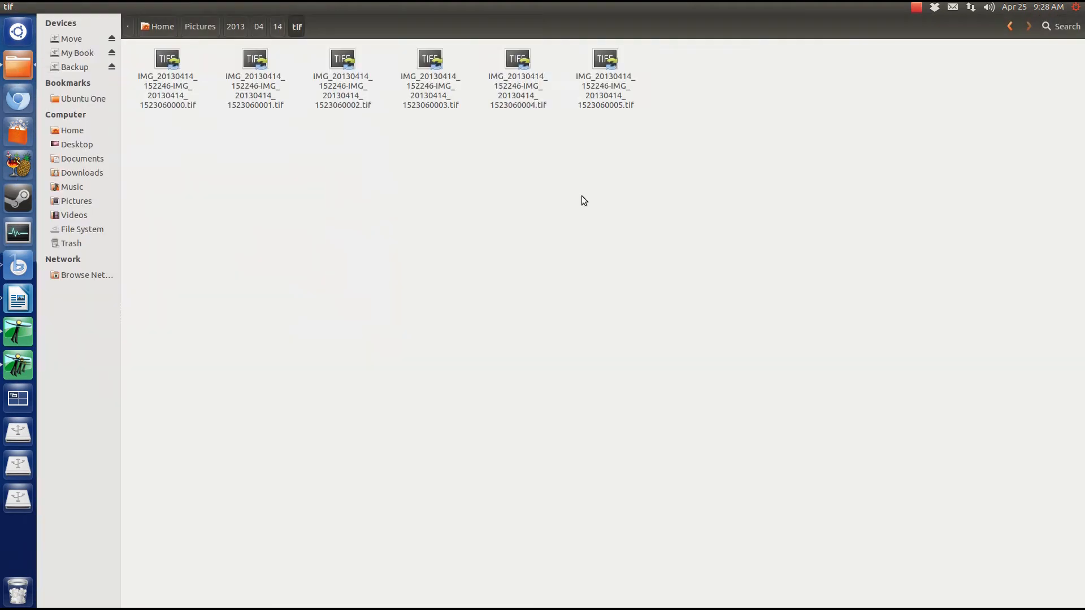
left_click(1010, 29)
double_click(612, 69)
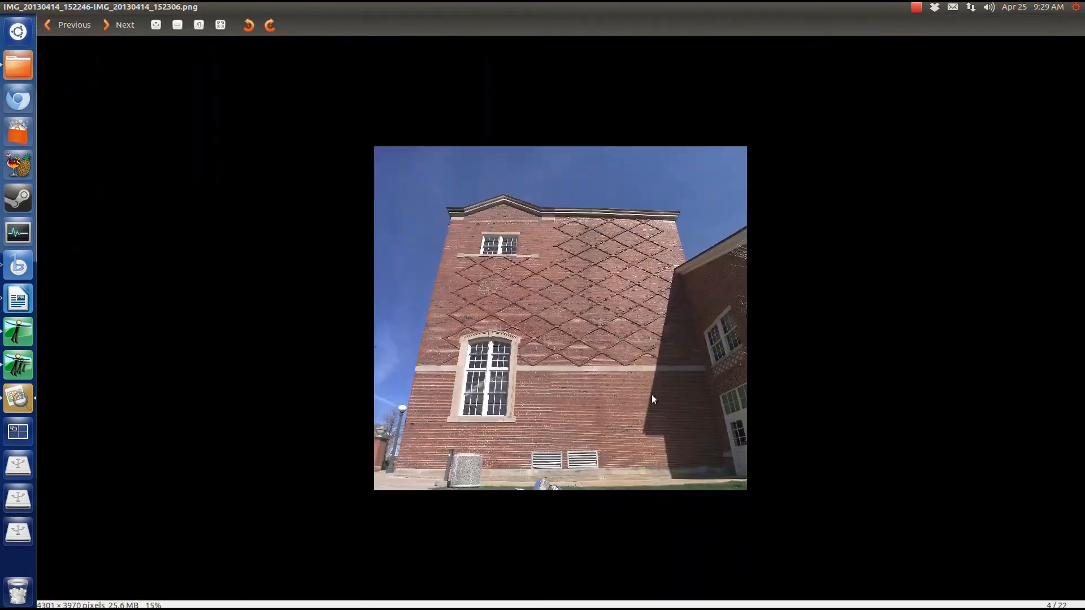
Zoom and pan around the stitched panorama to inspect the diamond brickwork and window
scroll(652, 399, "up", 20)
scroll(331, 63, "up", 15)
left_click_drag(658, 68, 622, 305)
scroll(622, 305, "down", 4)
scroll(587, 313, "up", 8)
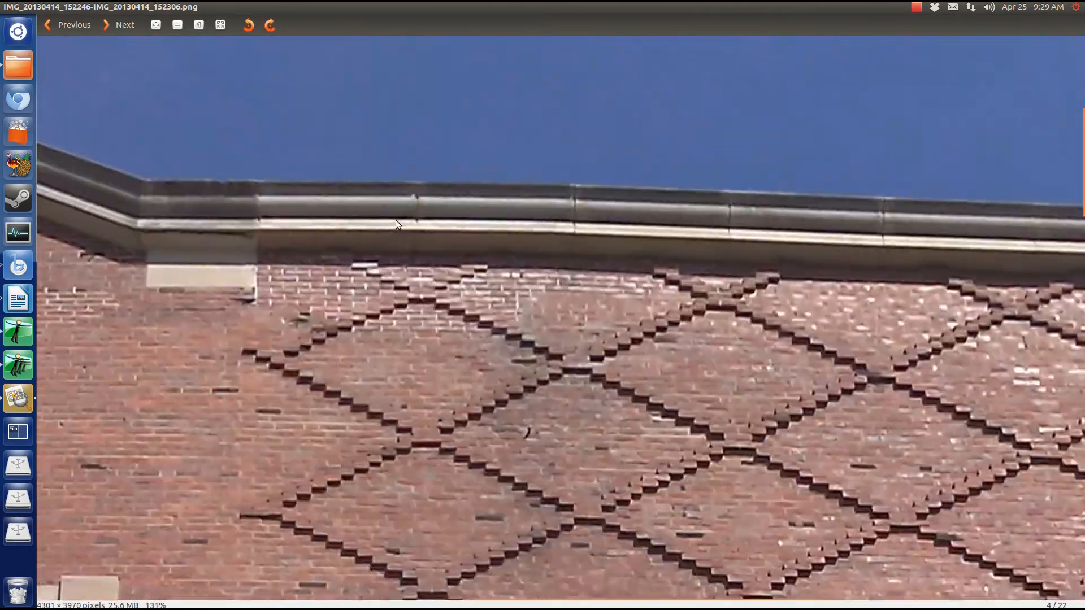
scroll(587, 313, "down", 6)
scroll(641, 212, "up", 8)
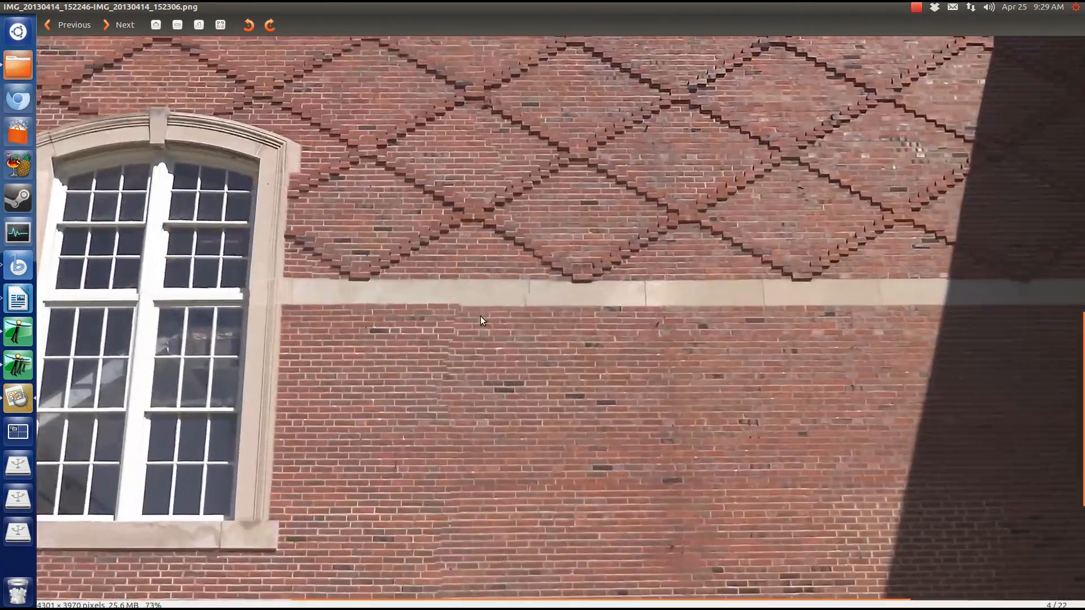
scroll(466, 314, "up", 2)
scroll(467, 318, "down", 8)
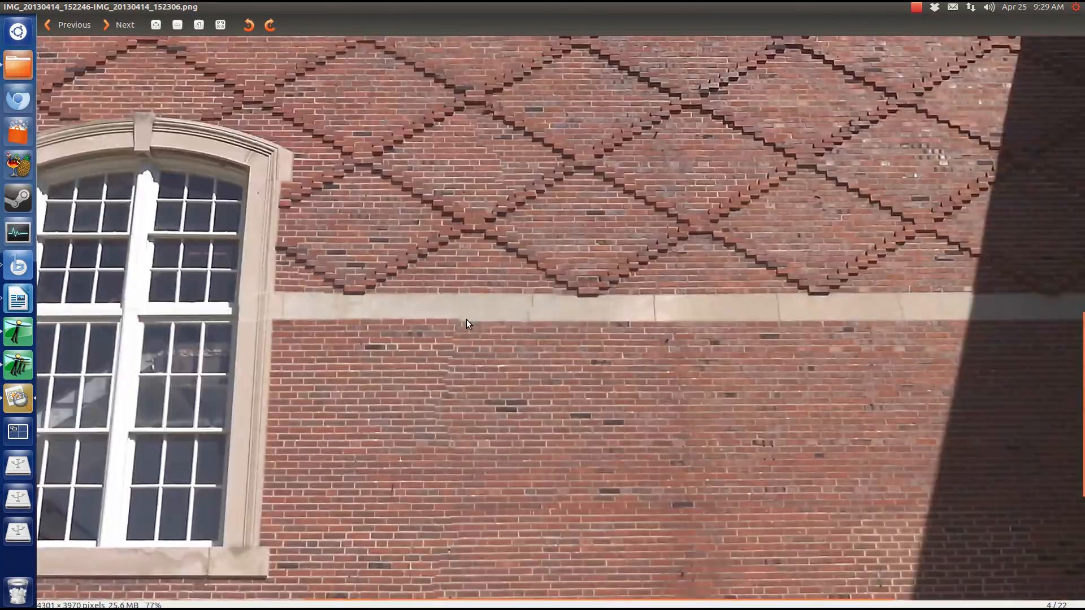
scroll(638, 485, "up", 4)
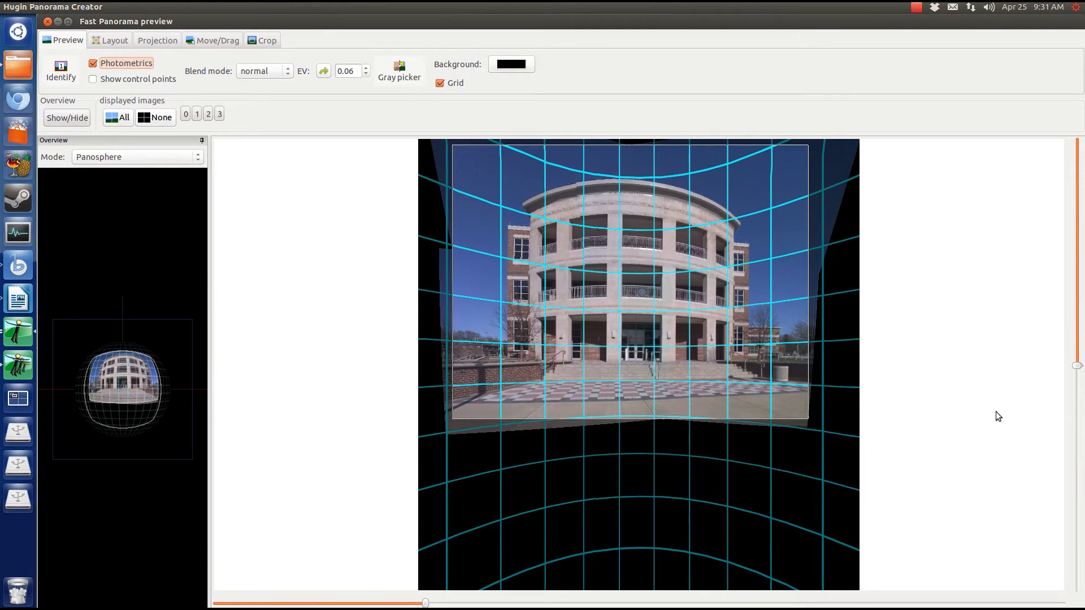
Narrow the vertical field of view, then preview Cylindrical through Miller Cylindrical projections
left_click_drag(1077, 366, 1077, 377)
left_click(198, 39)
left_click(148, 42)
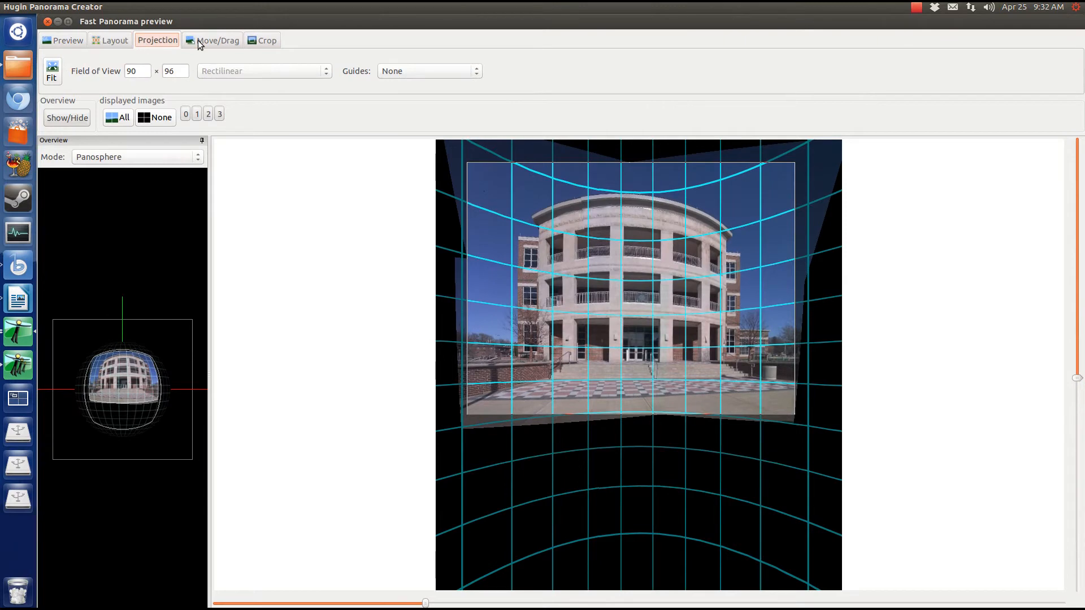
left_click(243, 74)
left_click(248, 83)
left_click(249, 66)
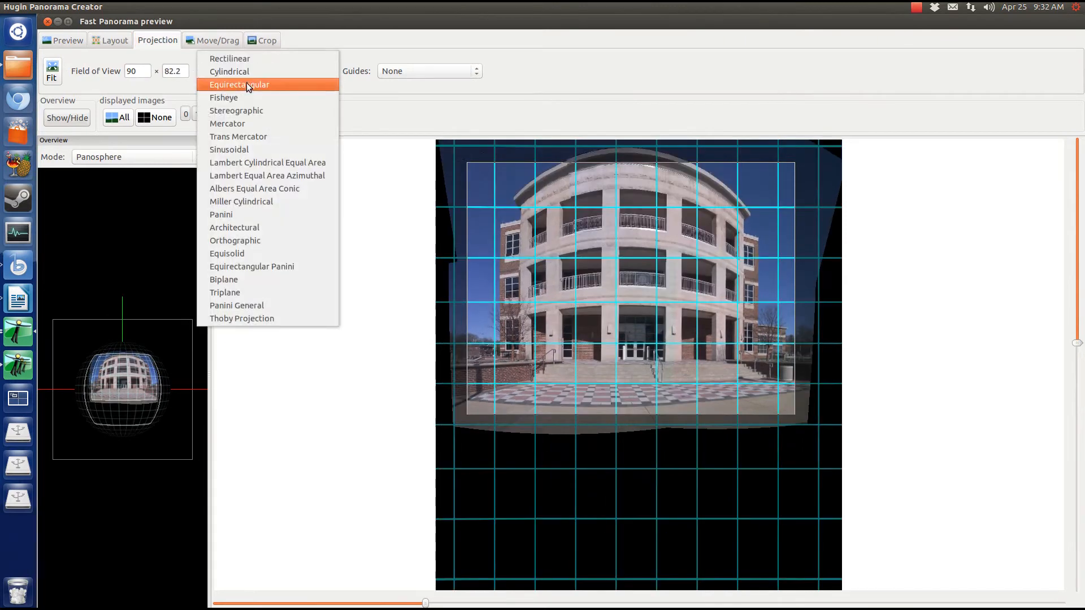
left_click(261, 85)
left_click(267, 73)
left_click(274, 85)
left_click(275, 74)
left_click(280, 87)
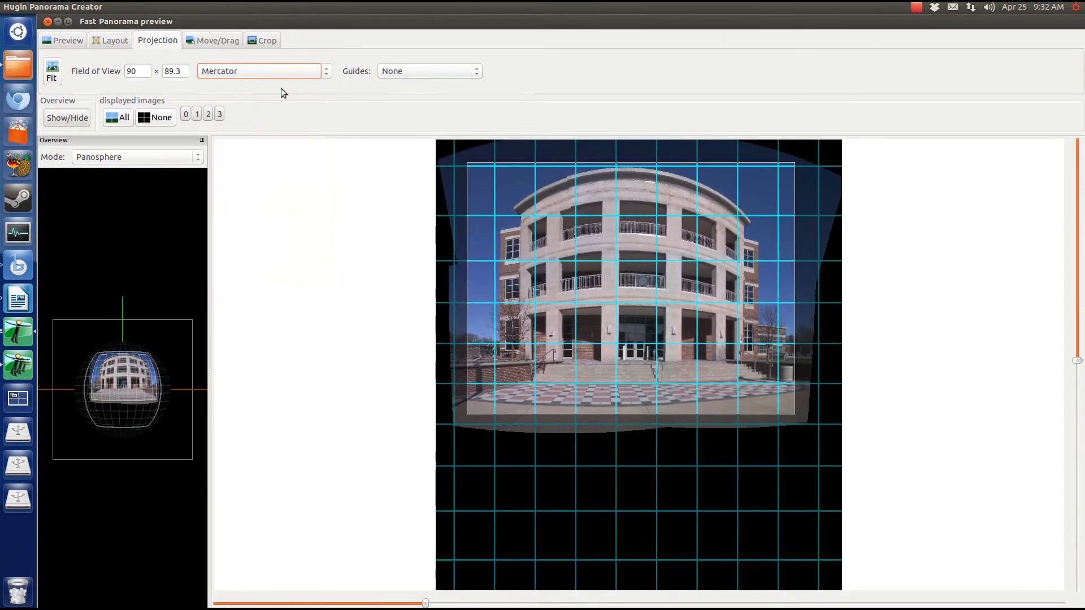
left_click(278, 73)
left_click(275, 79)
left_click(271, 69)
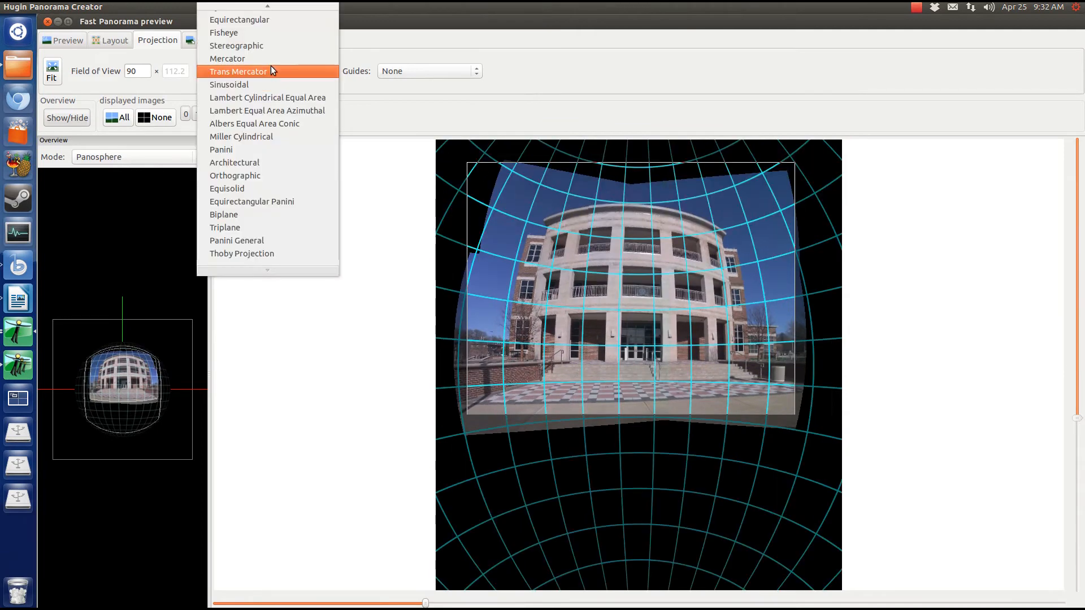
left_click(267, 85)
left_click(266, 75)
left_click(266, 82)
left_click(268, 76)
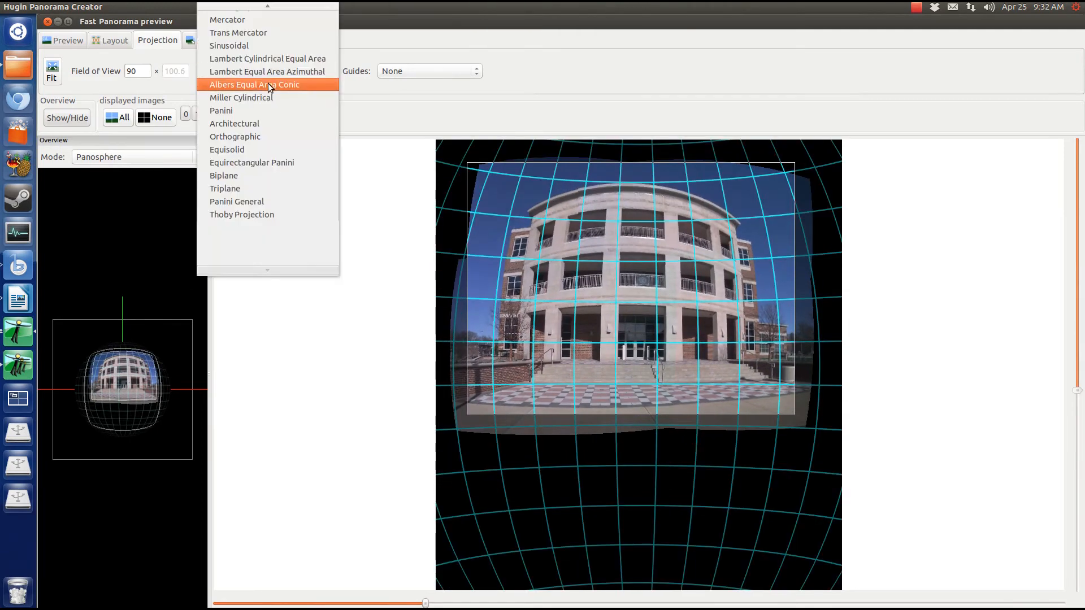
left_click(268, 83)
left_click(272, 70)
left_click(273, 84)
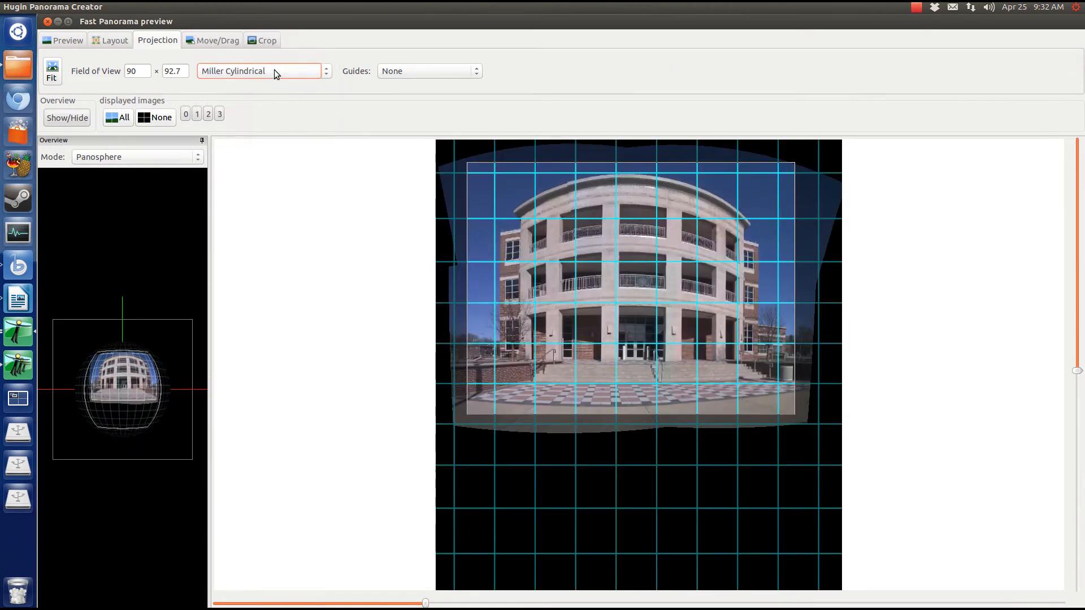
Preview Panini, Orthographic, Biplane, Triplane and Thoby, settle on Rectilinear, and autocrop
left_click(274, 69)
left_click(270, 85)
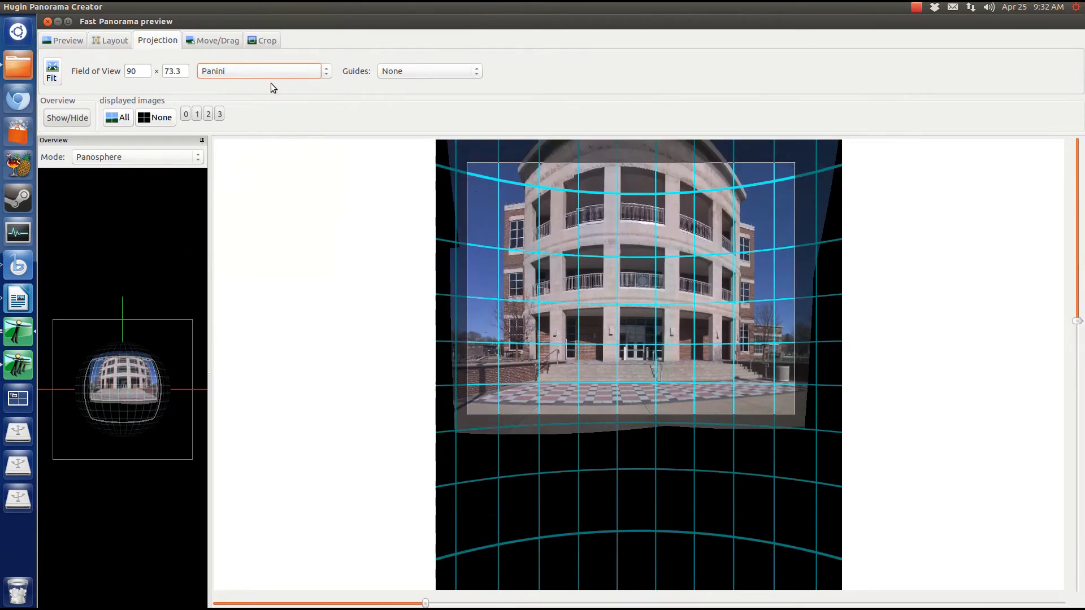
left_click(271, 72)
left_click(273, 84)
left_click(283, 84)
left_click(280, 71)
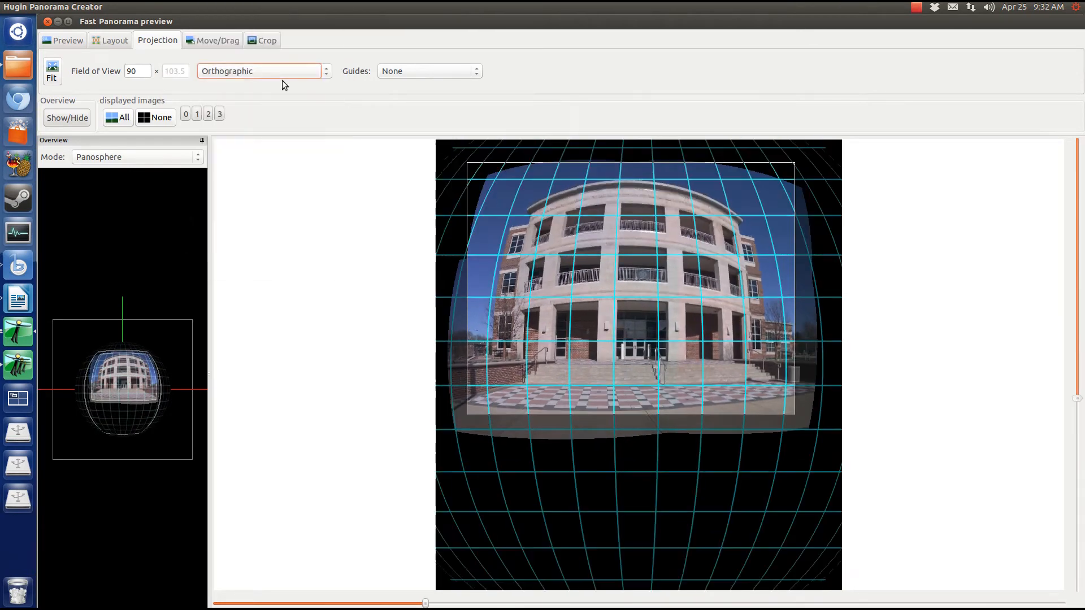
left_click(282, 81)
left_click(286, 88)
left_click(285, 72)
left_click(285, 83)
left_click(286, 70)
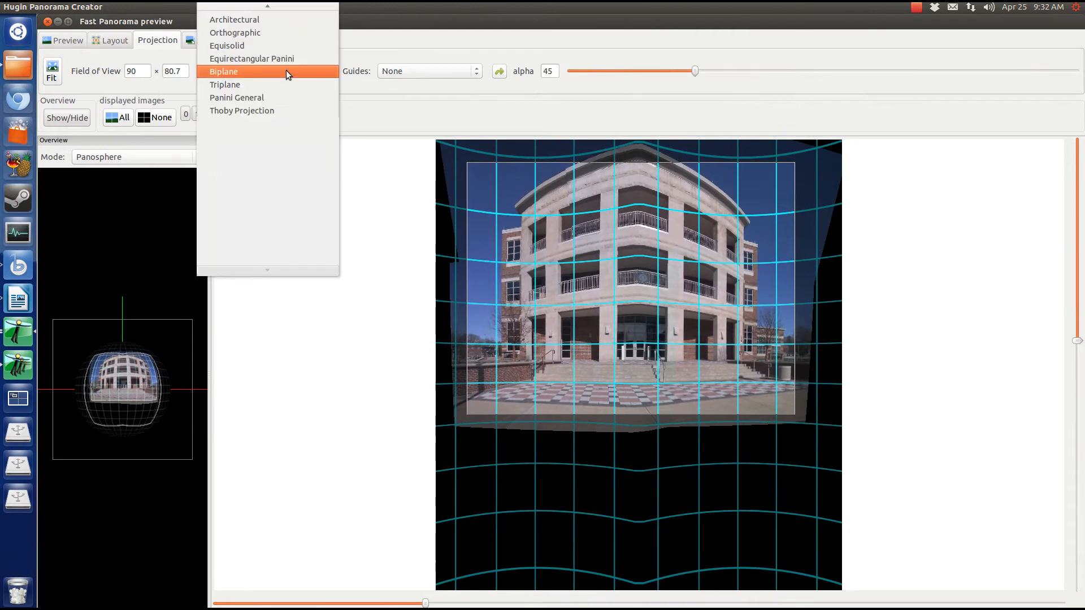
left_click(287, 79)
left_click(286, 75)
left_click(287, 84)
left_click(286, 69)
left_click(287, 82)
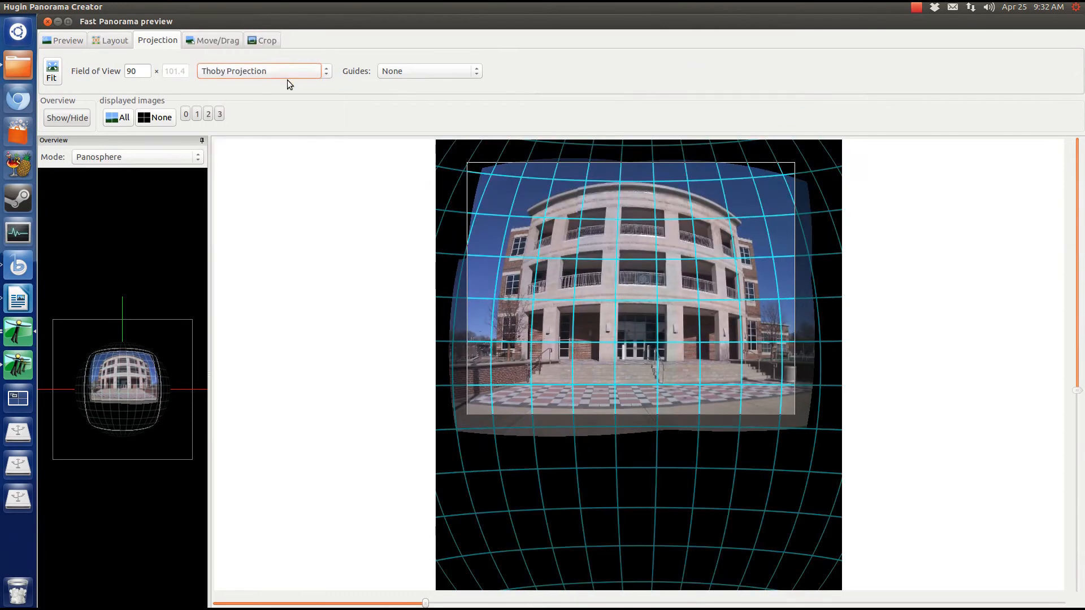
left_click(287, 80)
left_click(266, 19)
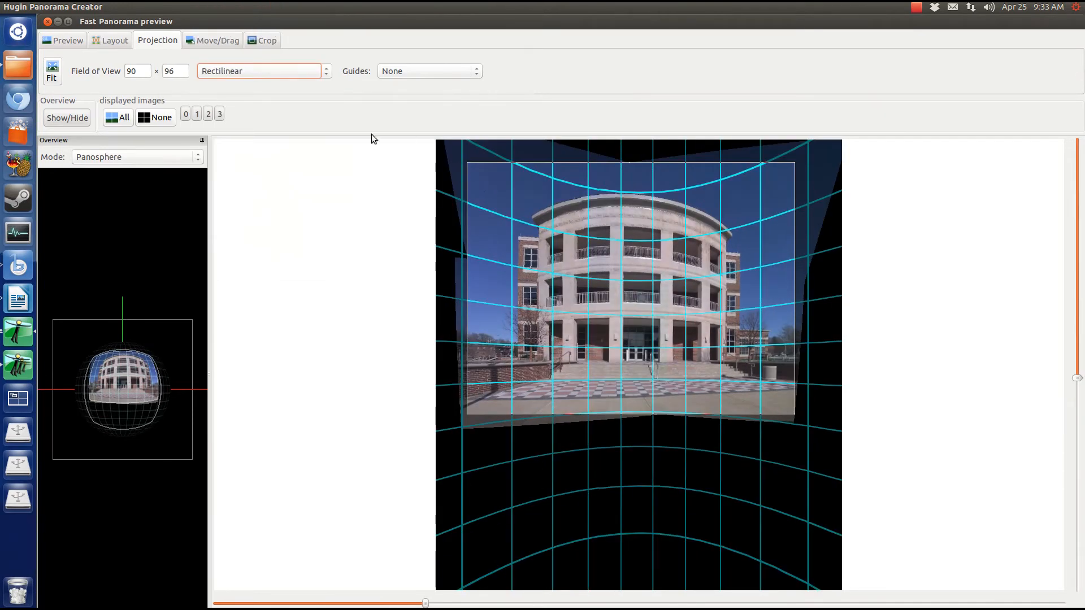
left_click(258, 41)
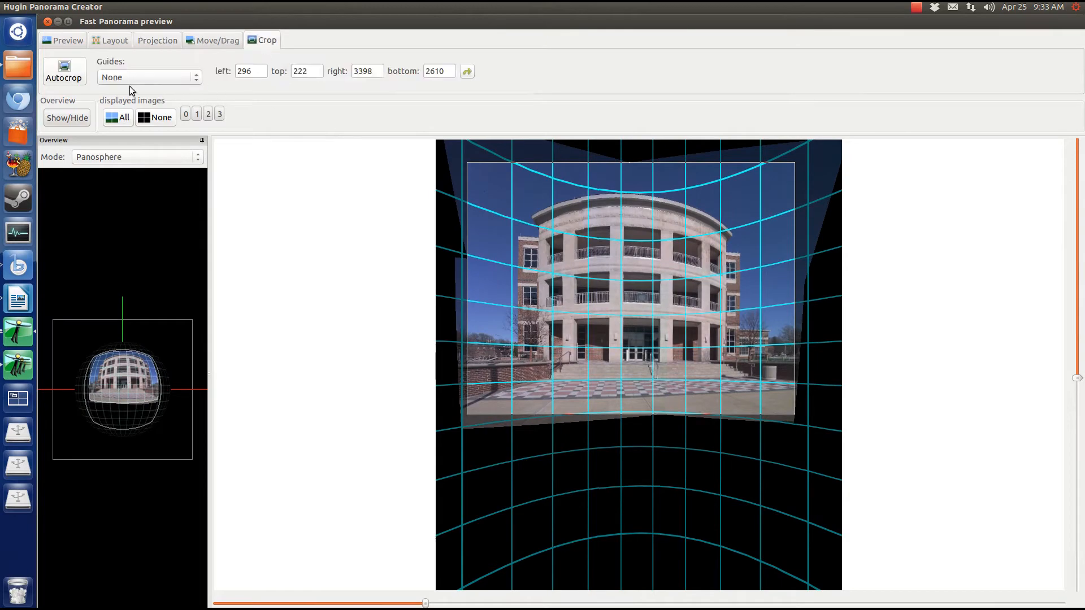
left_click(66, 73)
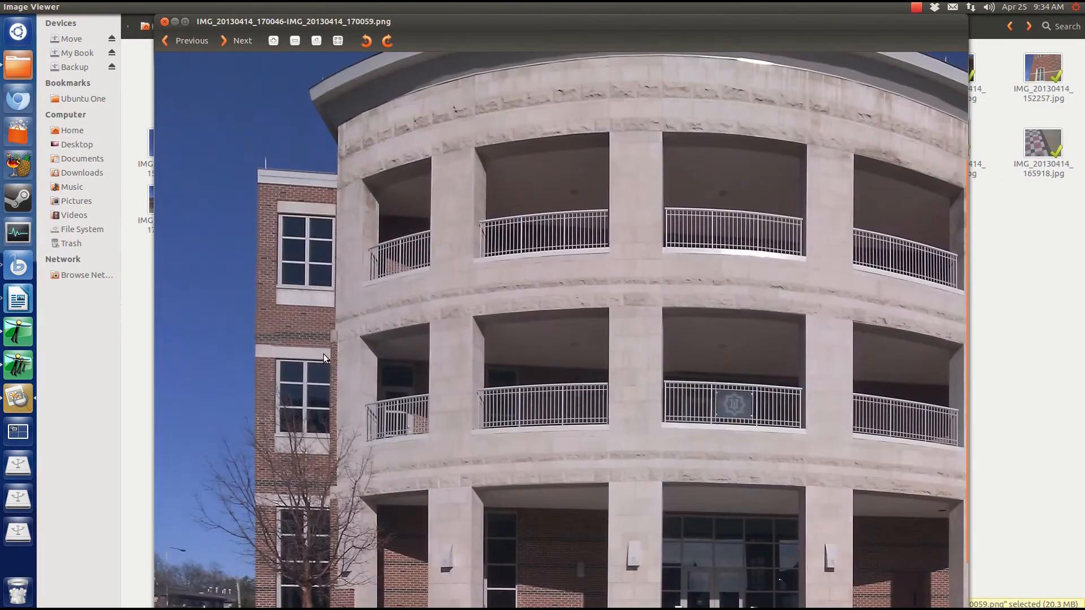
Zoom into the stitched panorama and pan across to the building's right side
scroll(316, 316, "up", 8)
left_click_drag(288, 531, 497, 556)
scroll(484, 390, "up", 5)
scroll(489, 384, "down", 2)
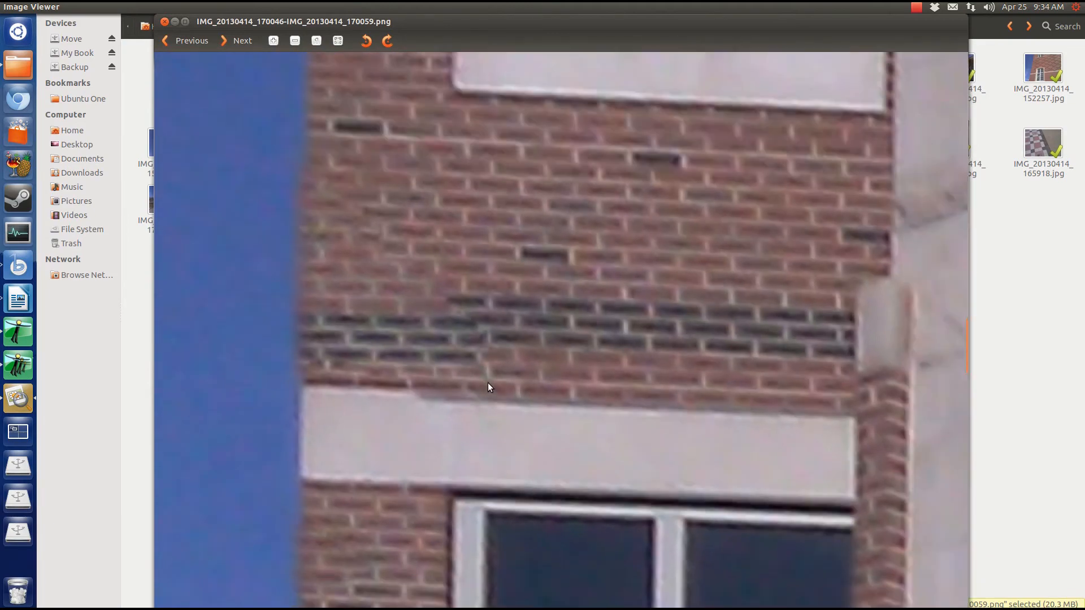
scroll(489, 386, "down", 15)
left_click_drag(758, 422, 418, 368)
Pan over the entrance steps and roof, then close Image Viewer
scroll(780, 341, "up", 8)
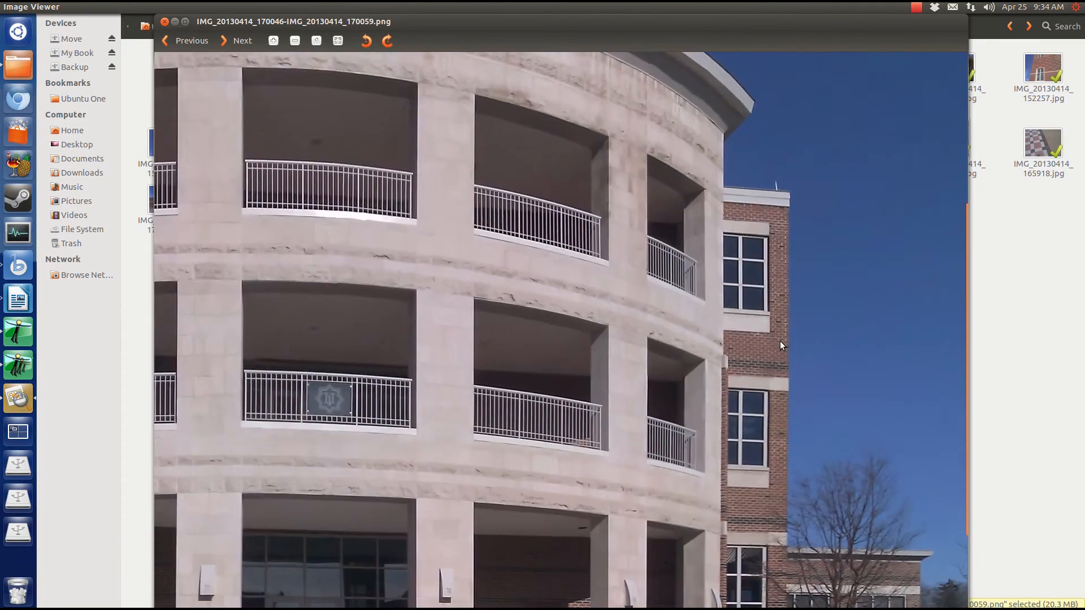
left_click_drag(695, 480, 456, 160)
left_click_drag(529, 294, 520, 143)
left_click_drag(217, 178, 681, 486)
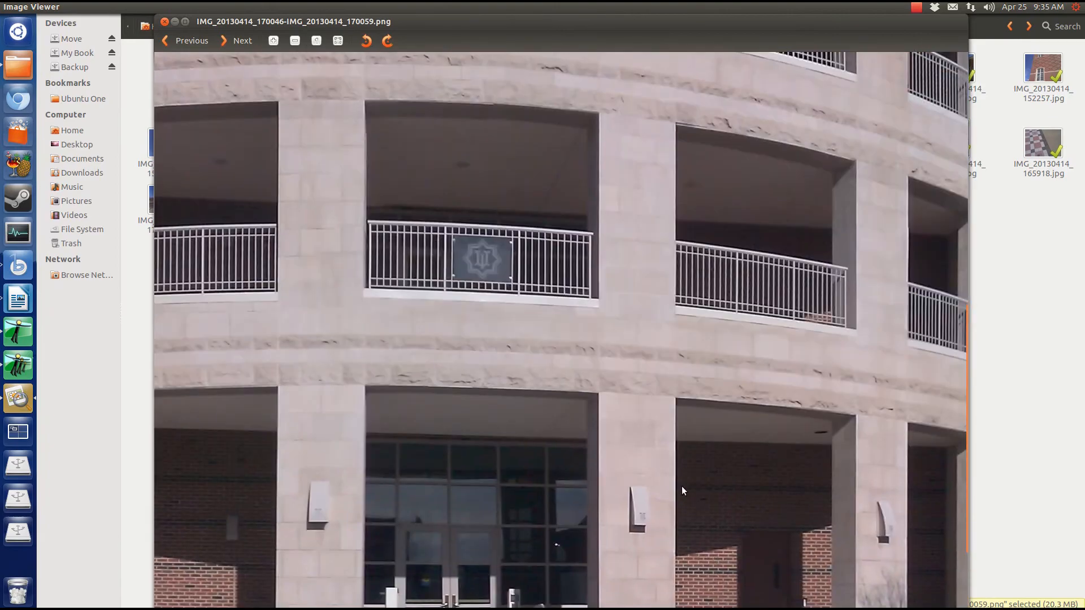
left_click_drag(412, 130, 177, 440)
left_click_drag(775, 359, 533, 143)
left_click(165, 22)
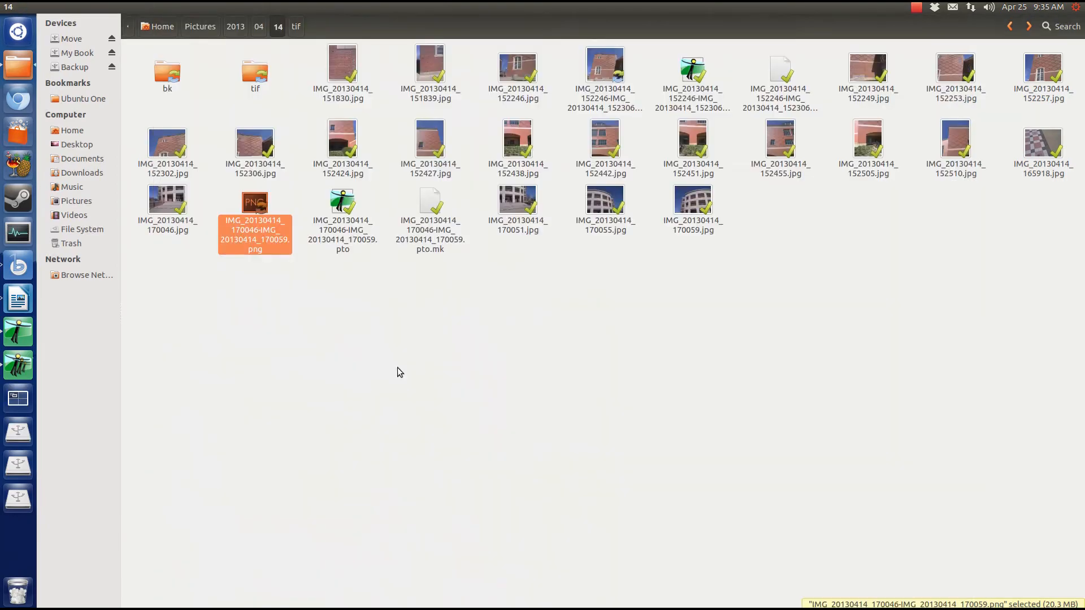
left_click(917, 9)
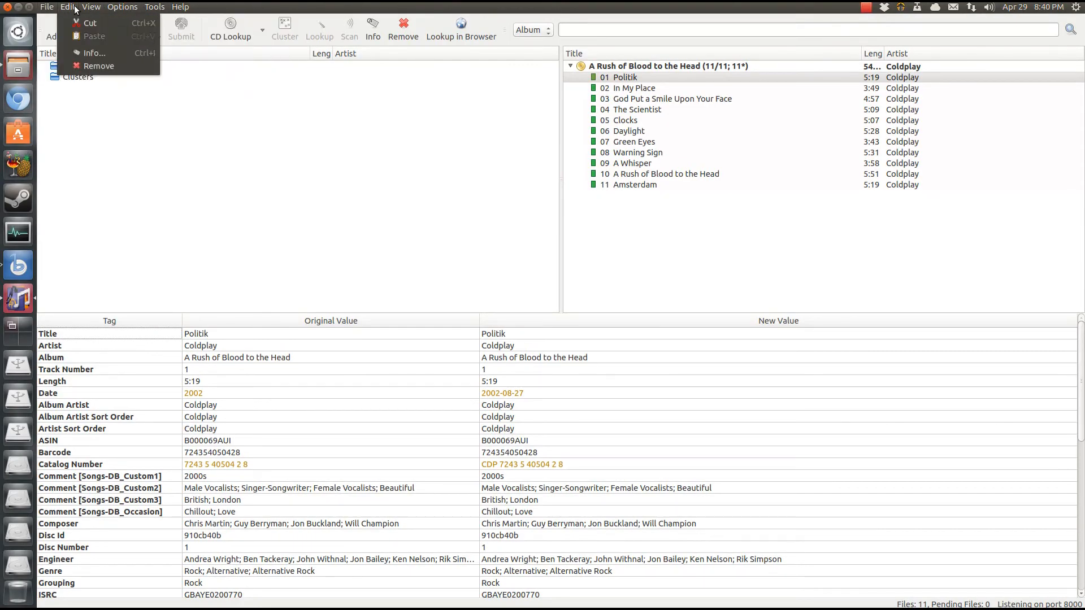
Review the Last.fm.Plus plugin's details and settings in Picard's Options, then close them
mouse_move(119, 6)
left_click(138, 66)
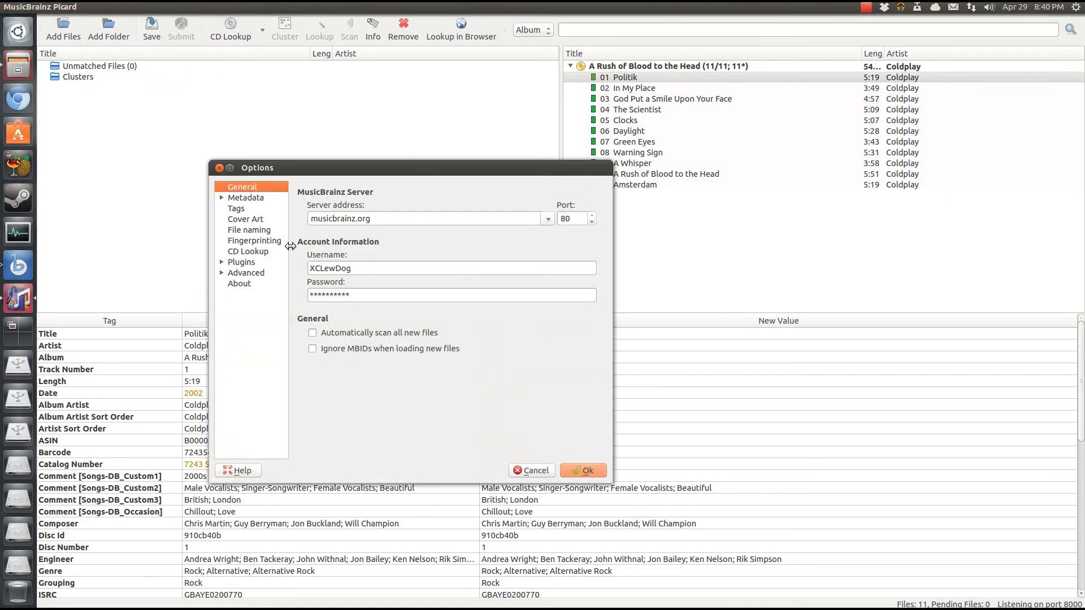
left_click(221, 263)
left_click(241, 263)
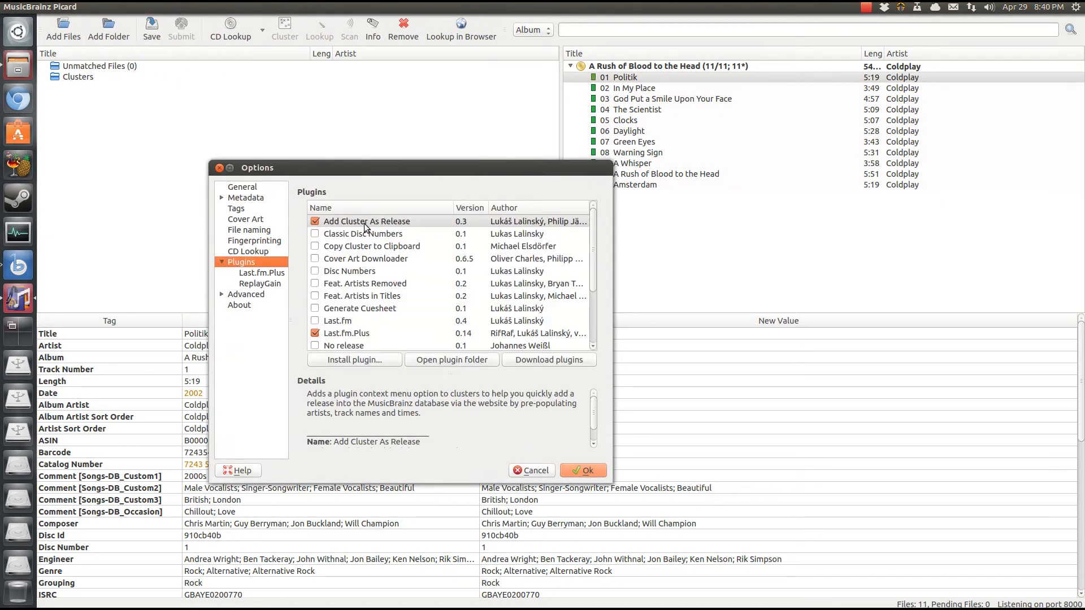
left_click(374, 334)
scroll(373, 334, "down", 2)
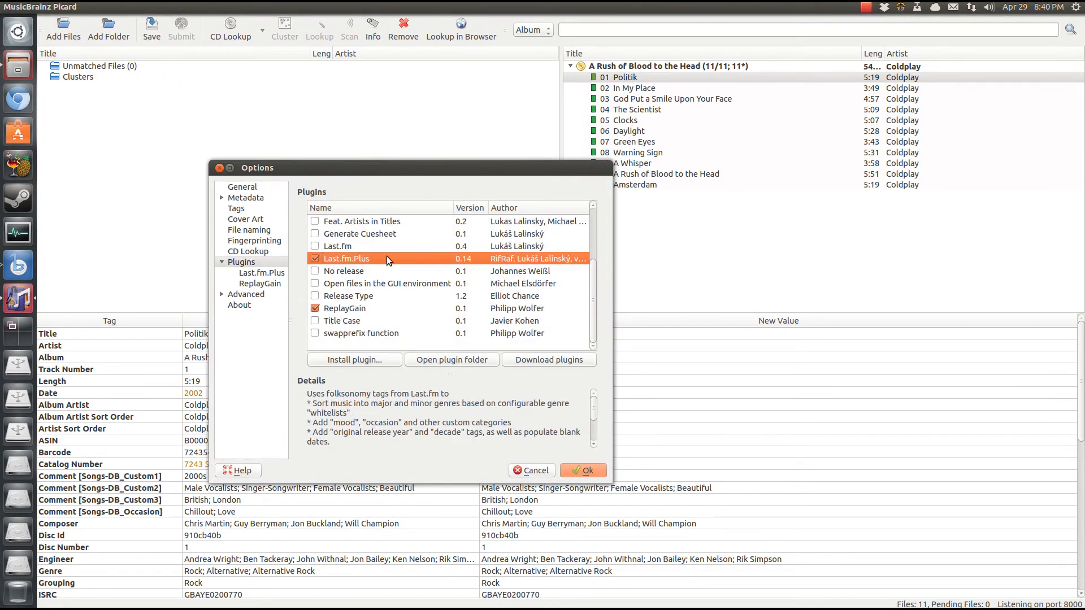
left_click(251, 274)
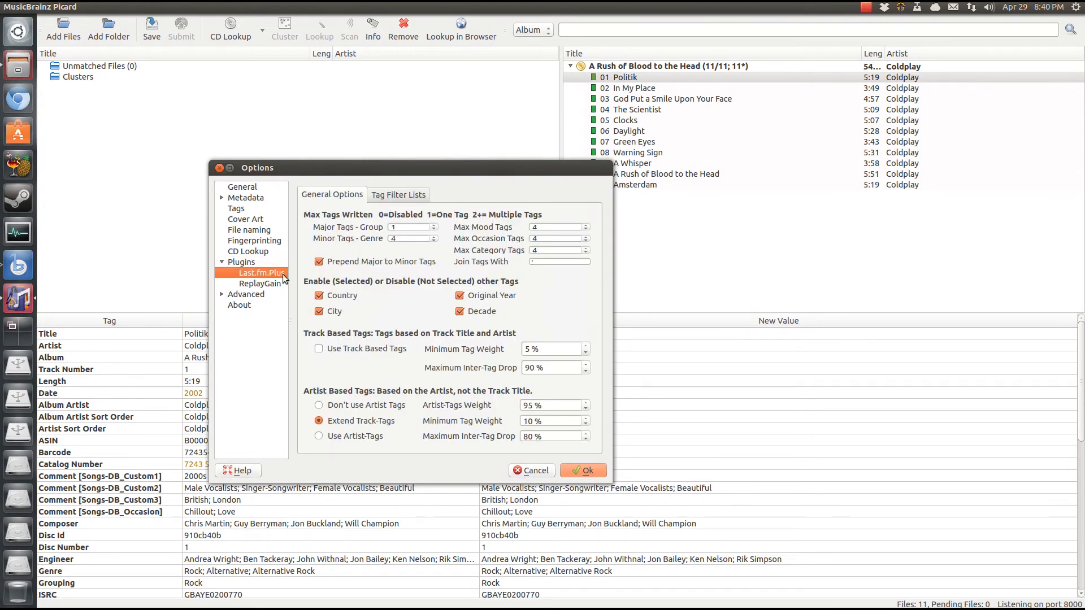
left_click(585, 470)
Select the album A Rush of Blood to the Head and save its tags to all 11 tracks
scroll(625, 415, "down", 1)
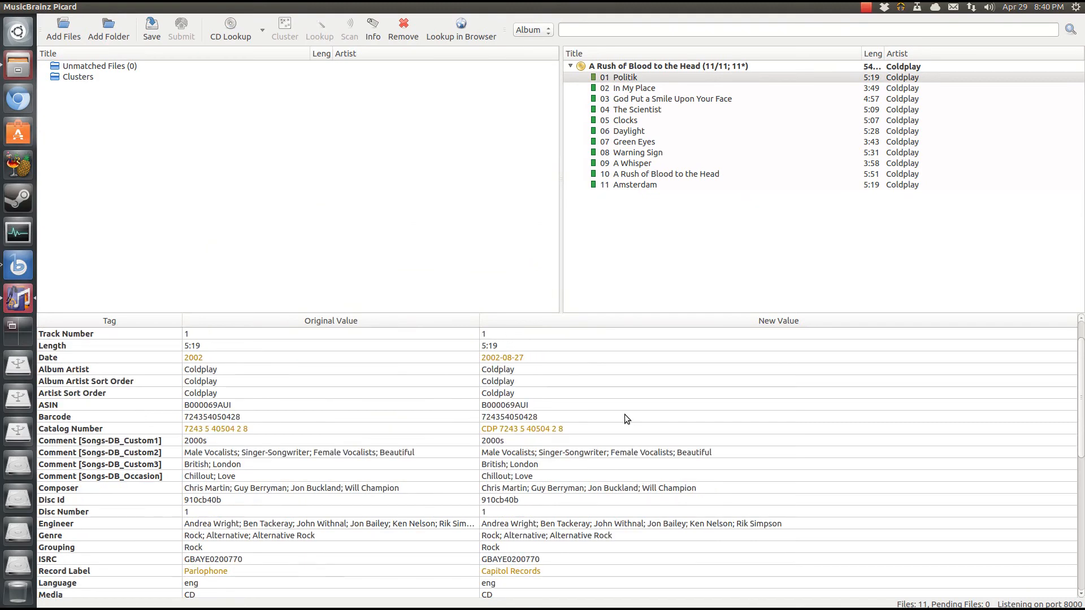
scroll(625, 416, "down", 2)
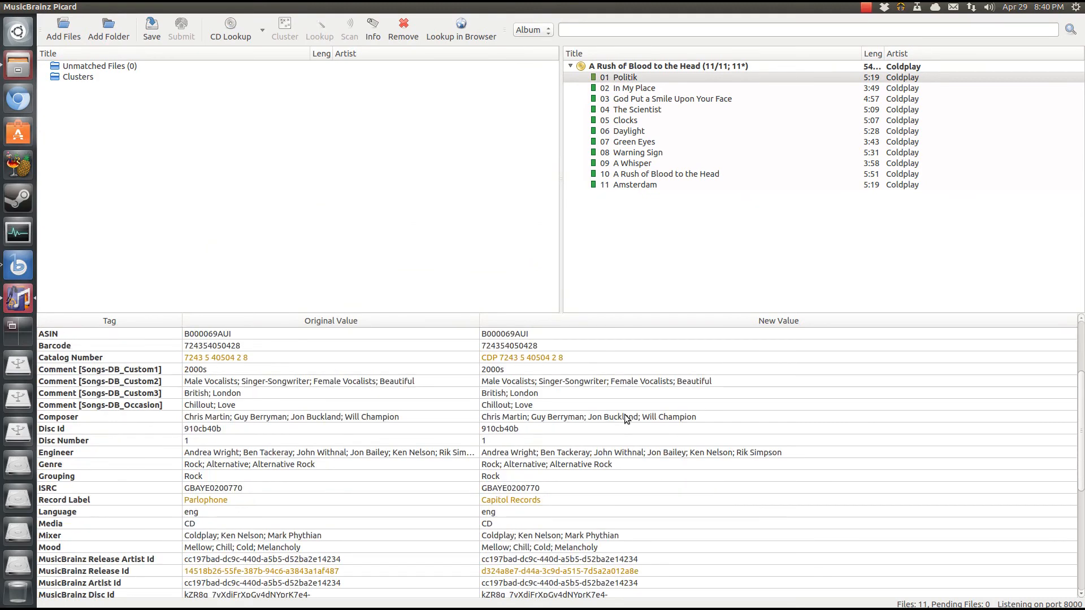
scroll(625, 416, "down", 6)
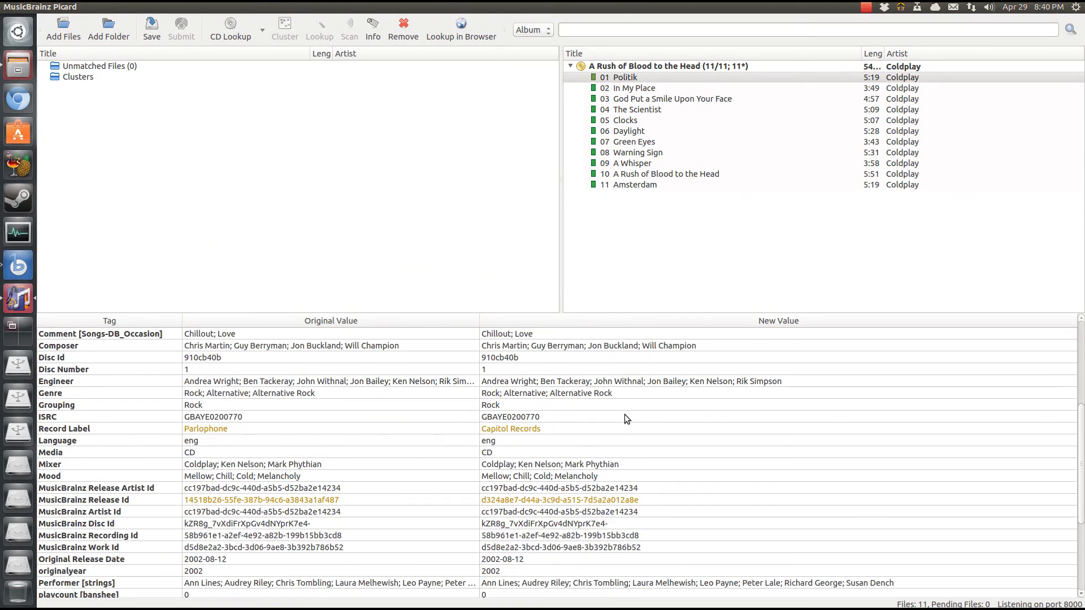
scroll(626, 418, "up", 6)
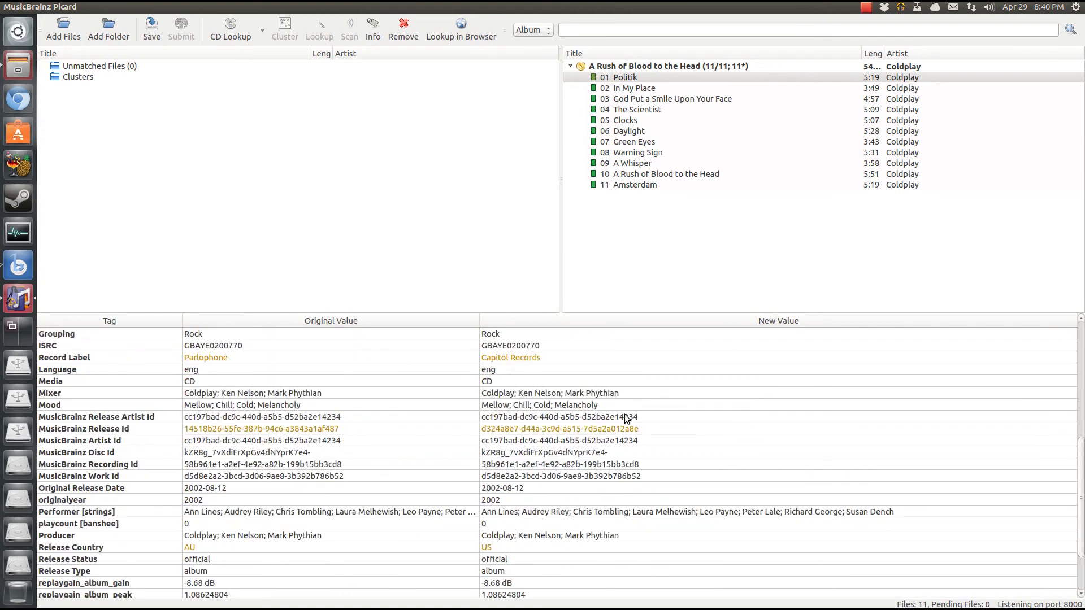
left_click(635, 67)
left_click(152, 34)
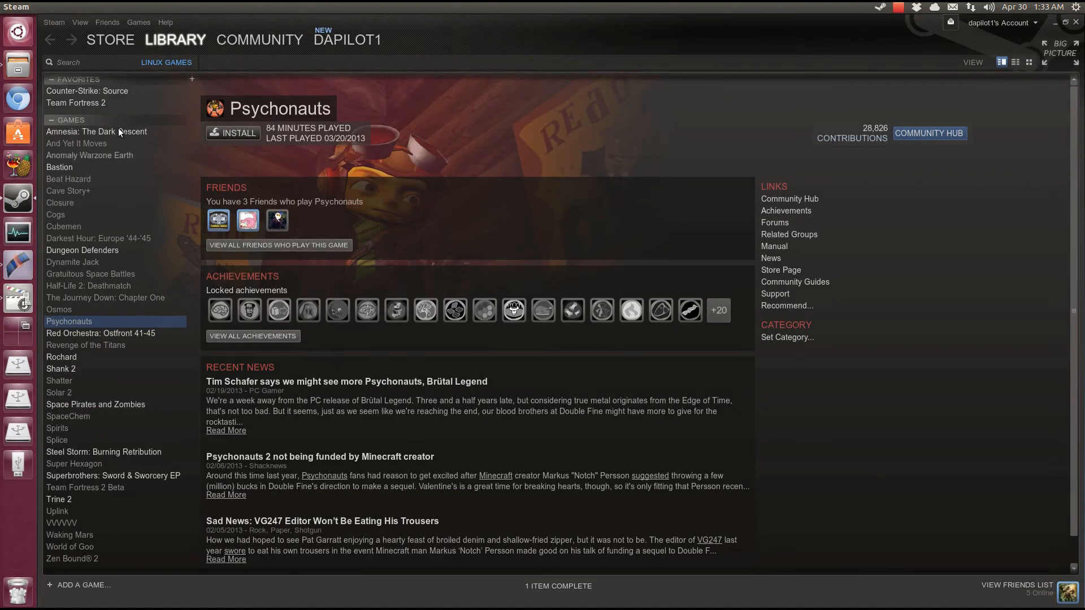
Switch the Steam library to All Games and back to Linux Games, then open Half-Life 2: Deathmatch
left_click(114, 91)
left_click(113, 102)
left_click(156, 63)
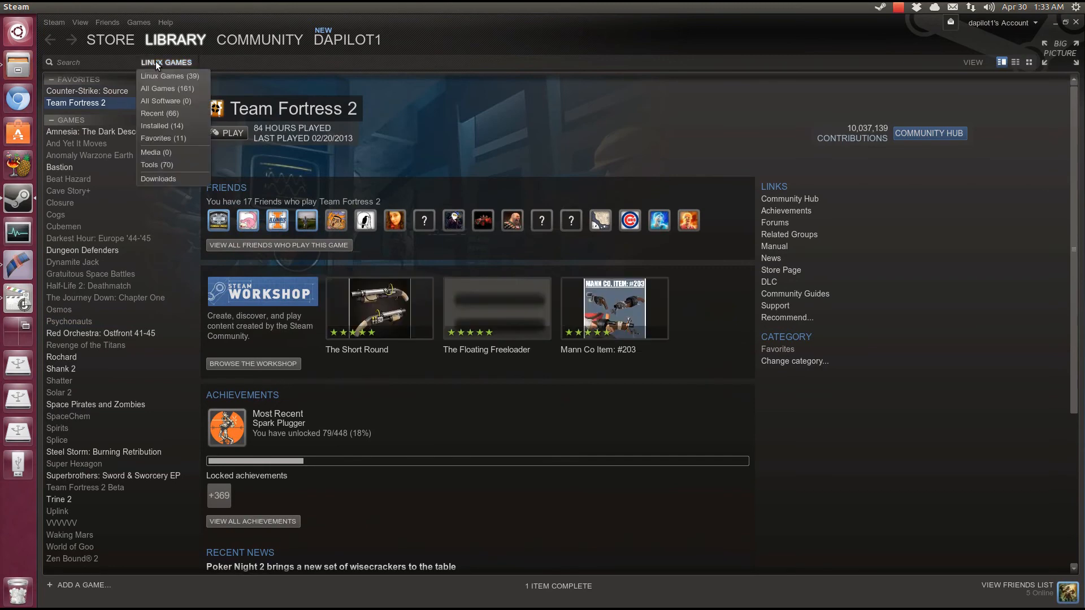
left_click(163, 88)
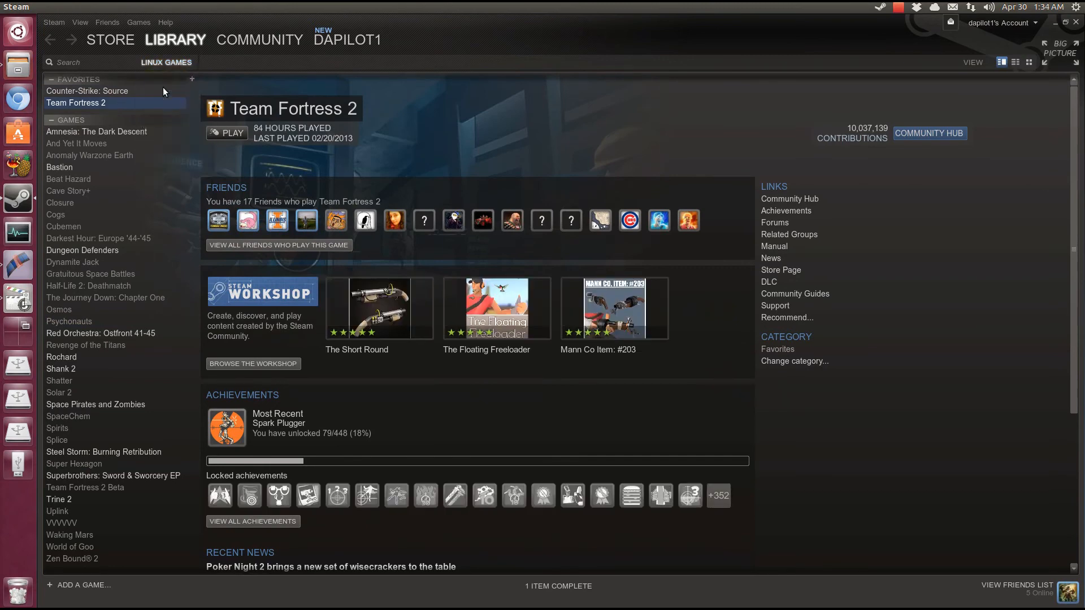
left_click_drag(192, 108, 182, 71)
left_click(178, 62)
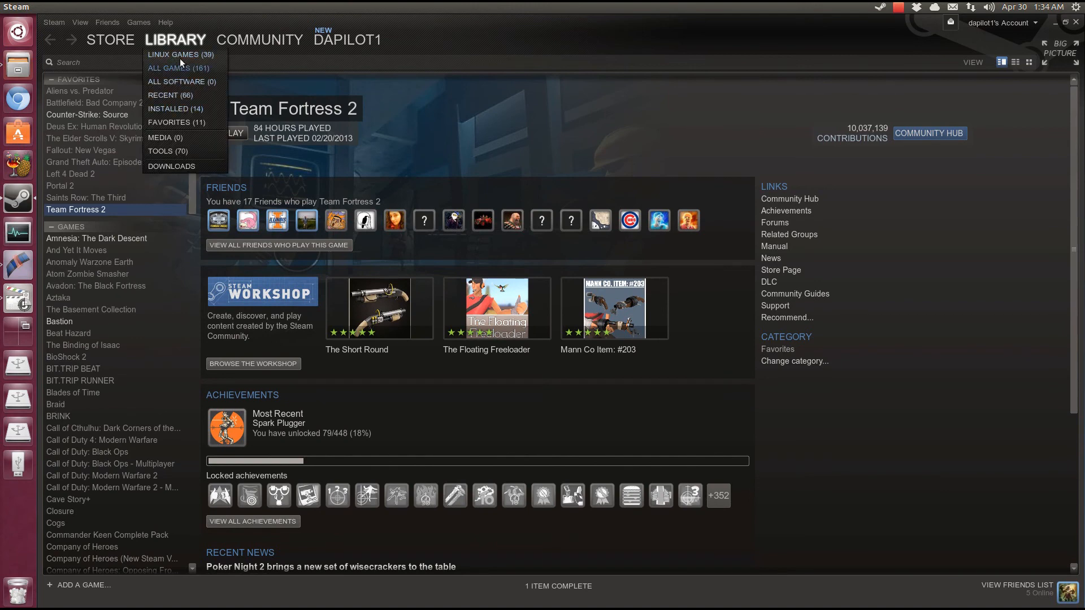
left_click(180, 57)
left_click(117, 285)
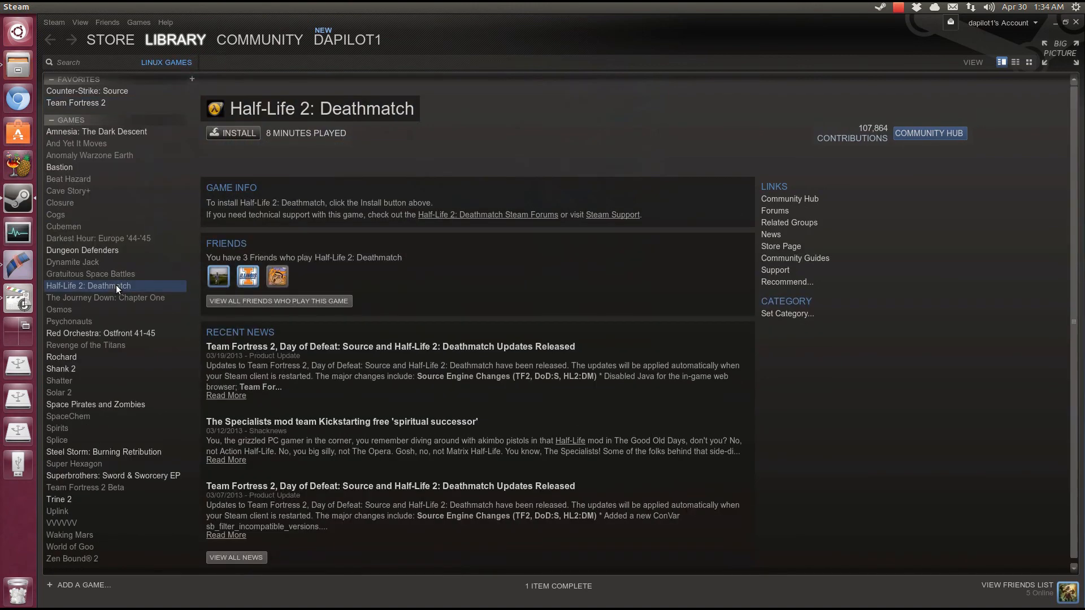
Switch workspaces, dismiss the video editor's error notice, and reach the PiTiVi project
key("ctrl+alt+Left")
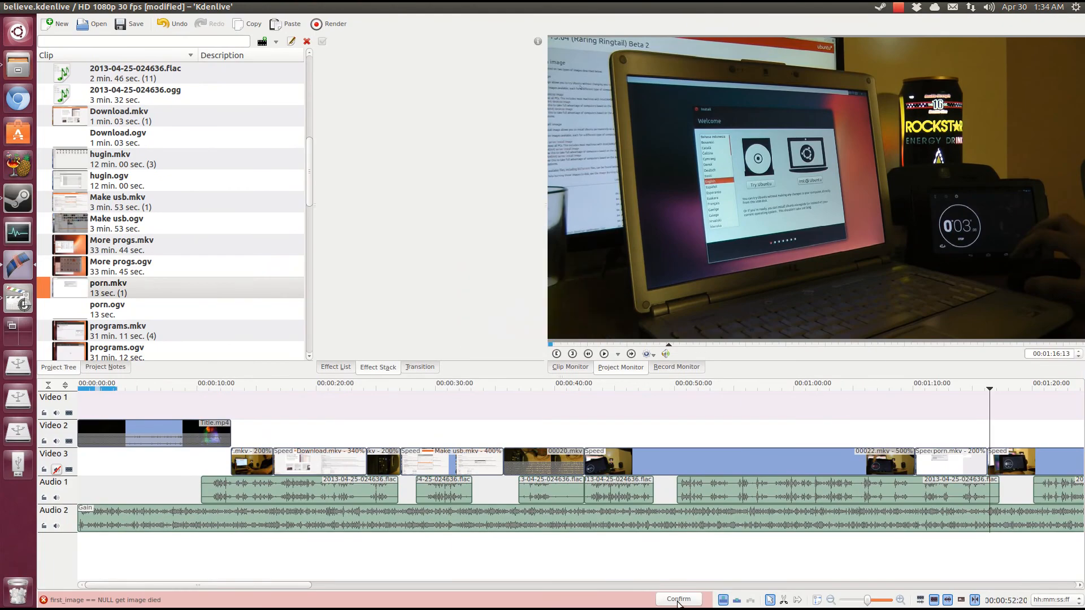
left_click(678, 599)
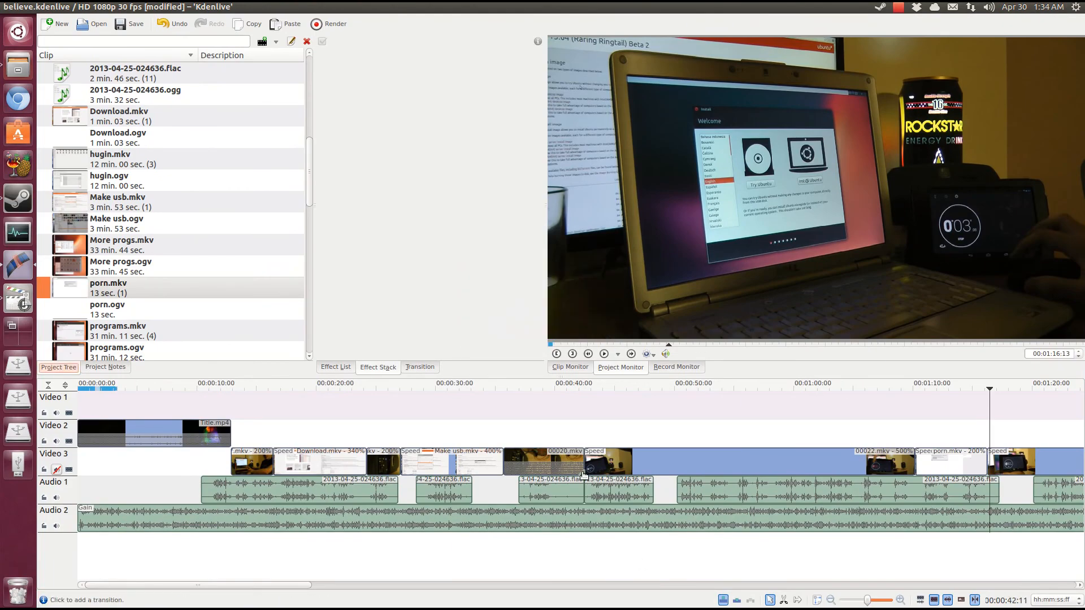
key("ctrl+alt+Down")
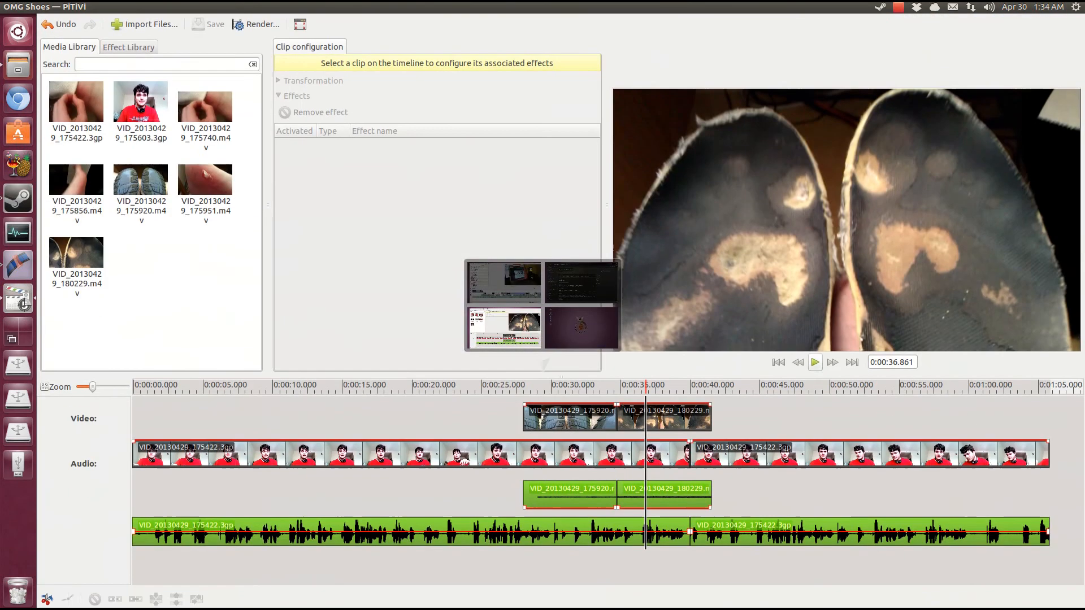